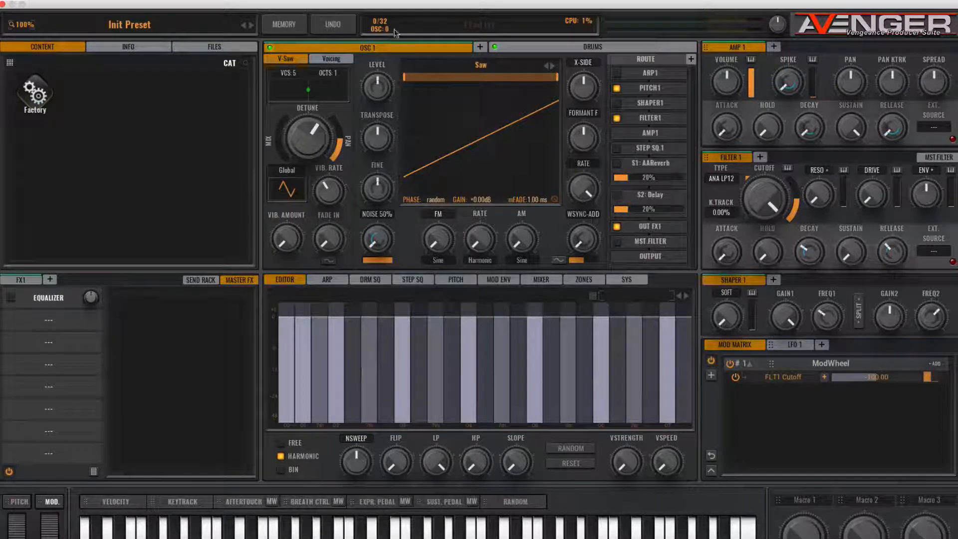
- Load the FT Wave5 shape from the Factory Bass category into oscillator 1
click(480, 66)
mouse_move(444, 176)
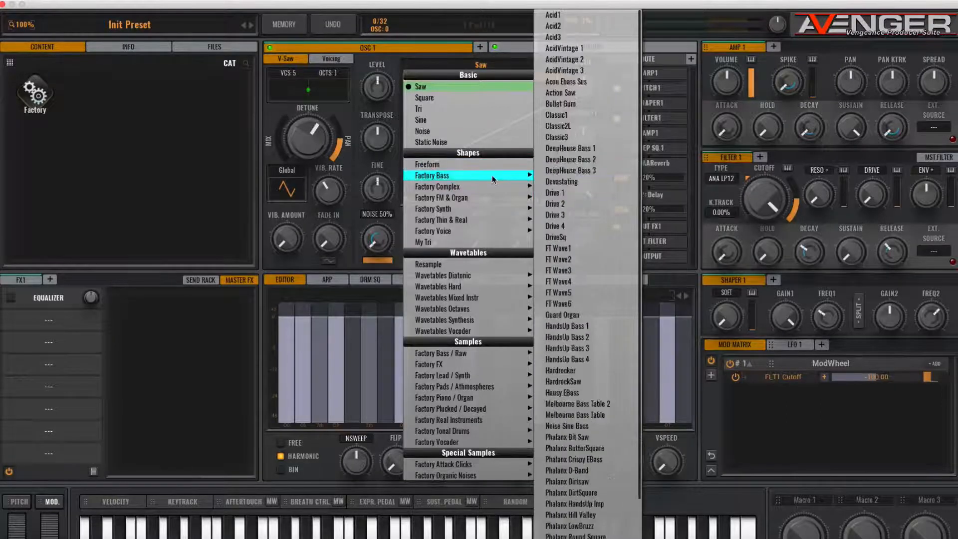
click(569, 293)
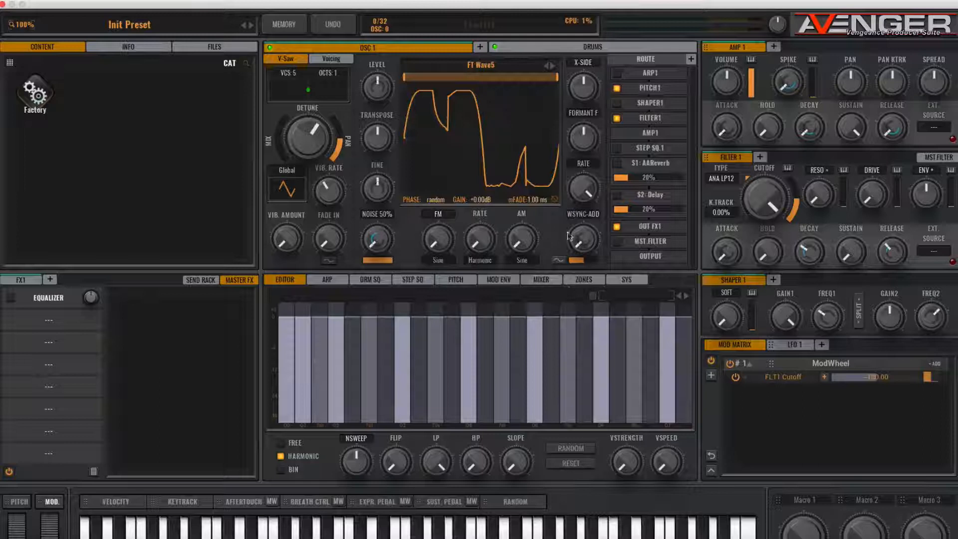
- Enable arpeggiator 1 for oscillator 1 and clear its pattern so only the first step plays
click(328, 282)
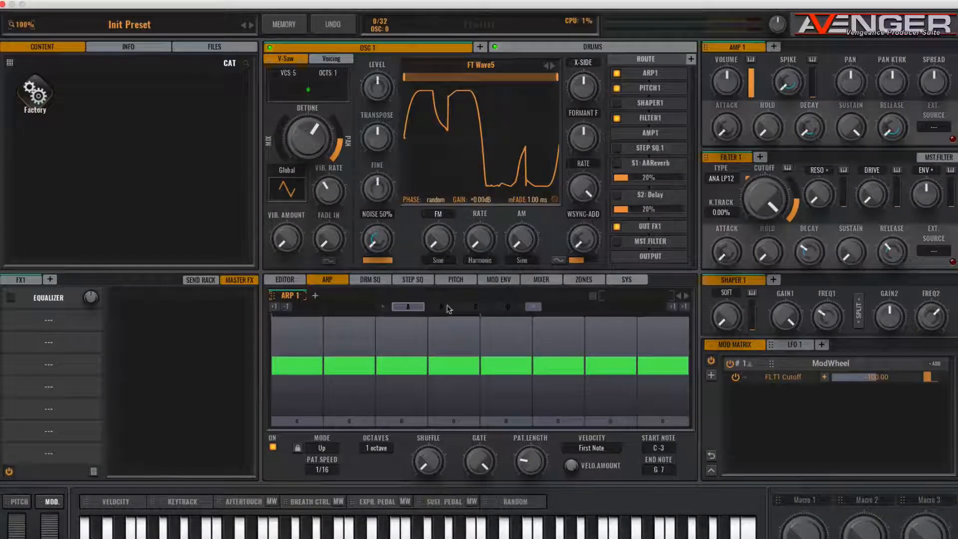
mouse_move(647, 356)
mouse_down()
mouse_move(661, 368)
mouse_move(314, 367)
mouse_up()
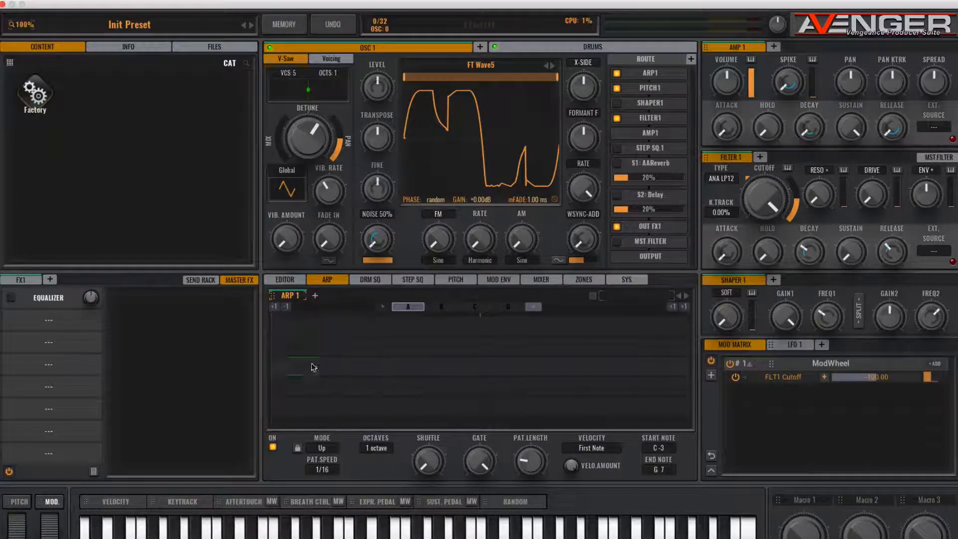
click(308, 364)
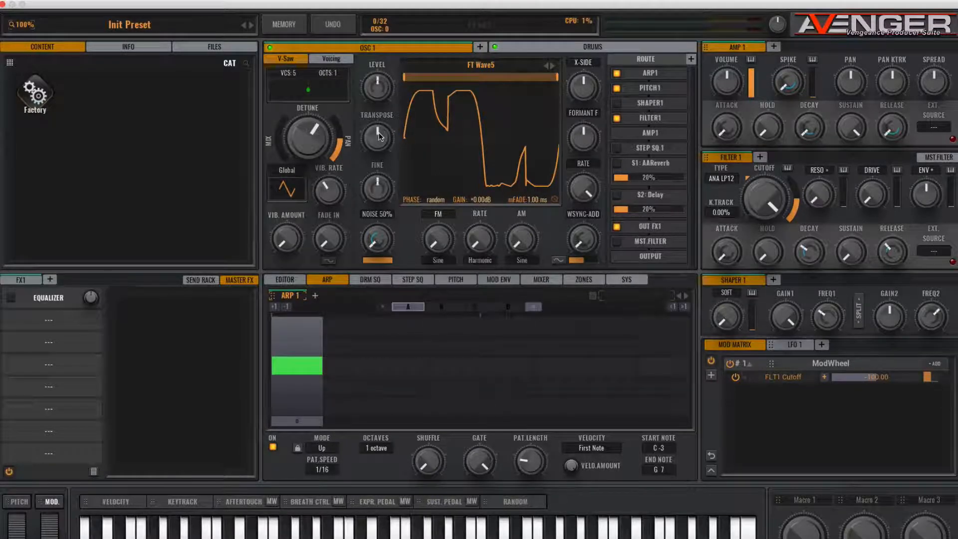
- Lower oscillator 1's transpose and add an arpeggiator note on step 4
drag(378, 133, 378, 159)
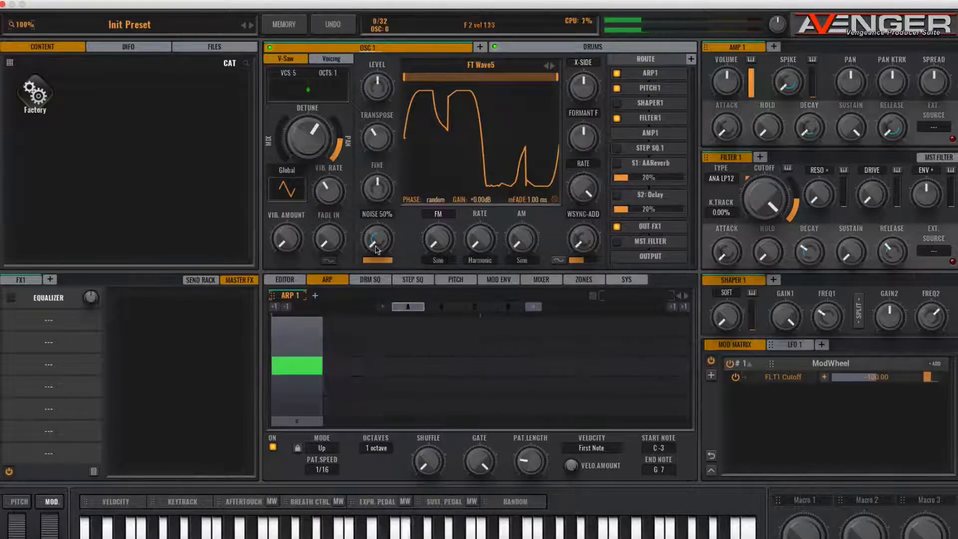
click(406, 366)
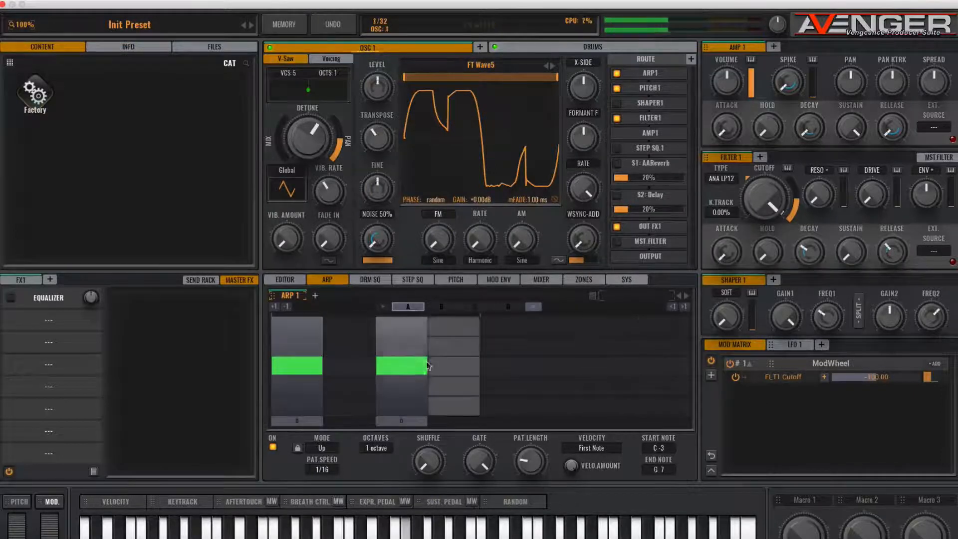
click(405, 363)
click(441, 366)
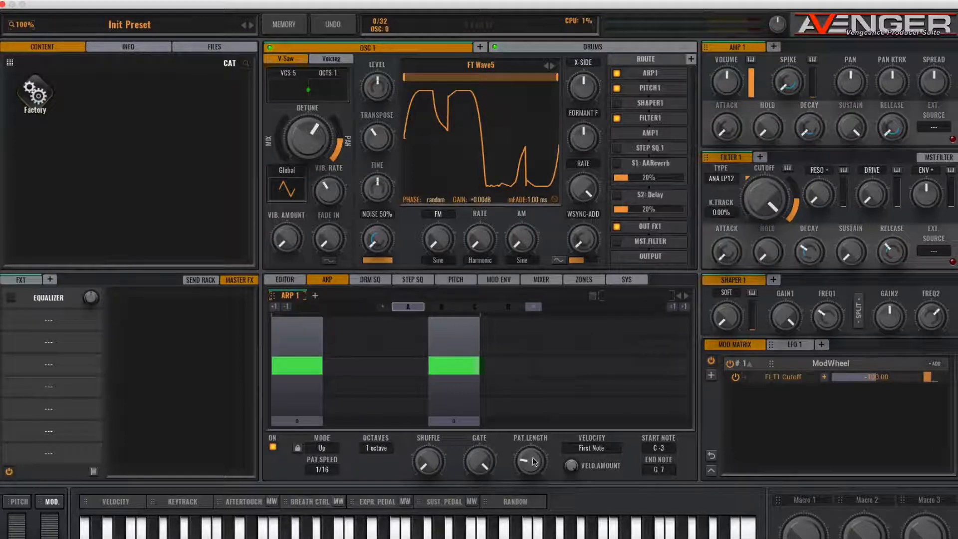
- Extend the arpeggiator pattern length to 16 steps and clear all notes after step 4
drag(530, 465, 531, 440)
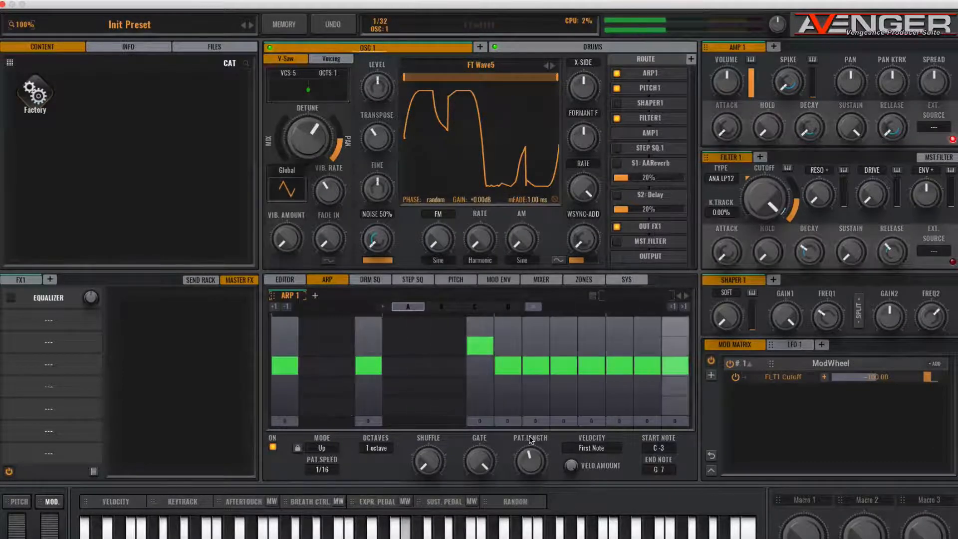
drag(528, 455, 529, 453)
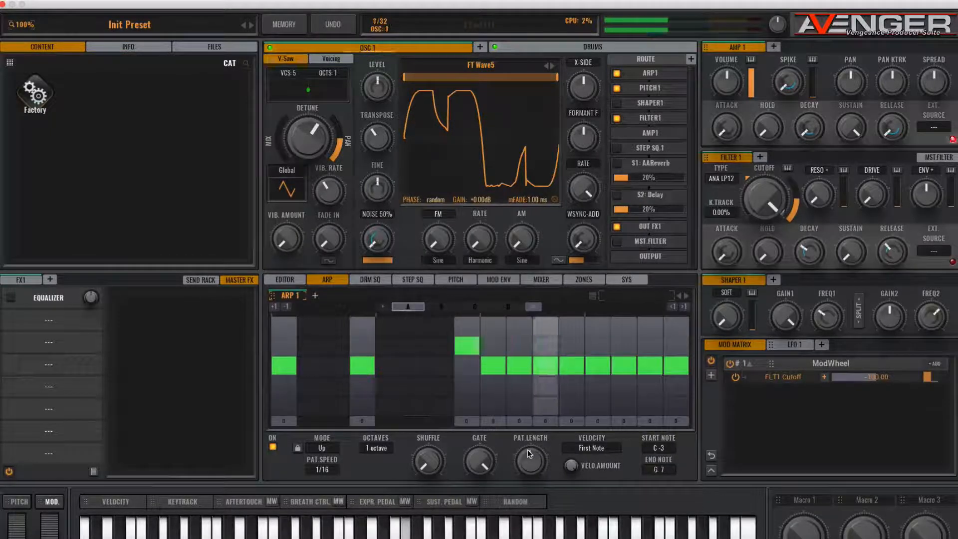
click(462, 349)
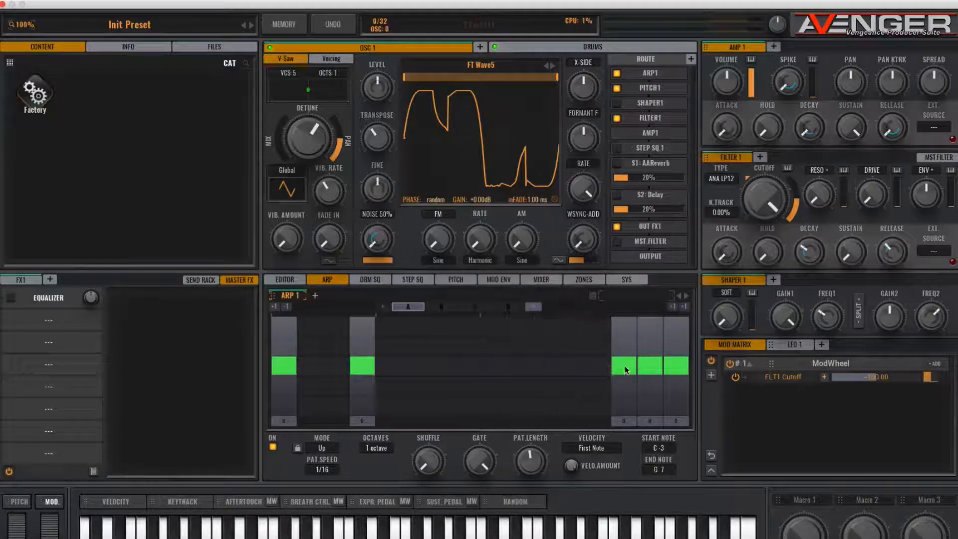
drag(626, 370, 650, 371)
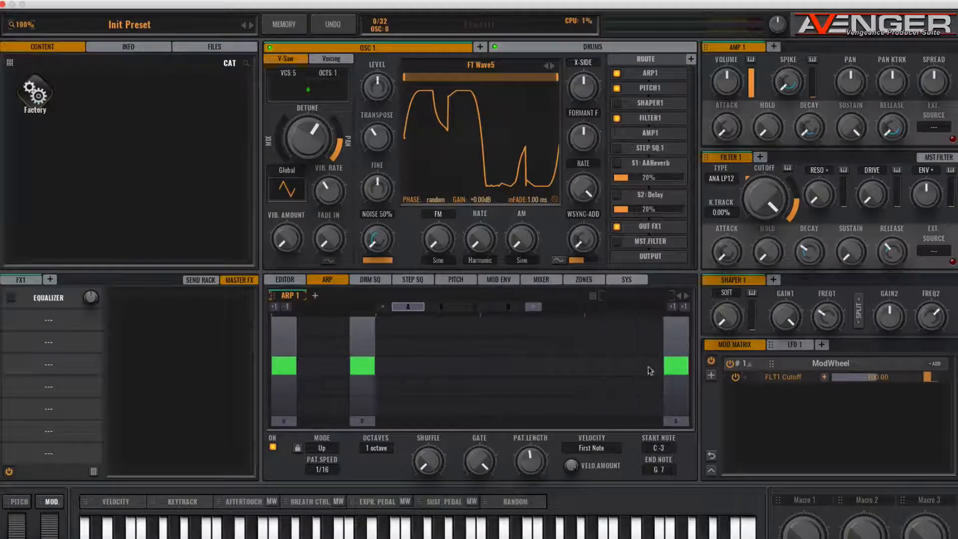
- Add middle-row arpeggiator notes on steps 8, 11, 13 and 15, plus a note one row higher on step 16
click(466, 367)
click(464, 371)
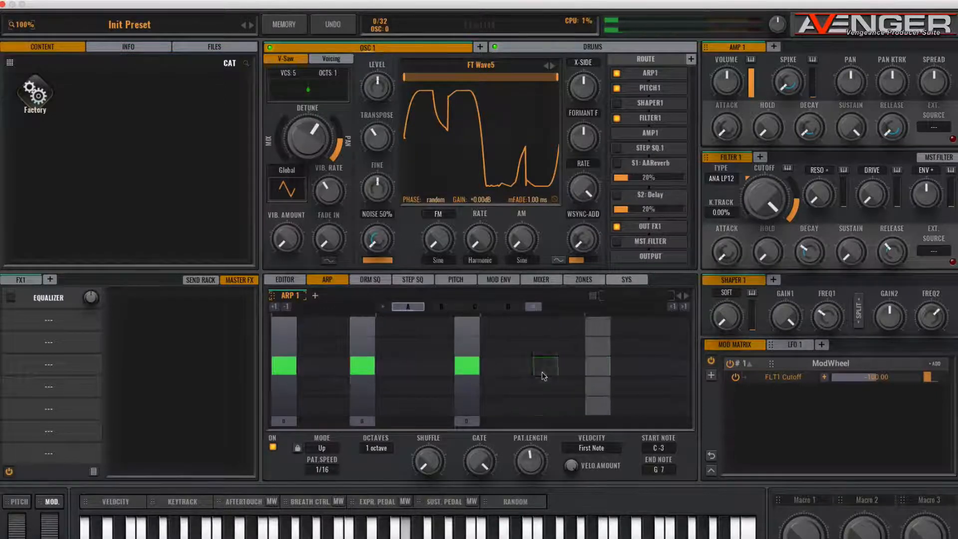
click(571, 367)
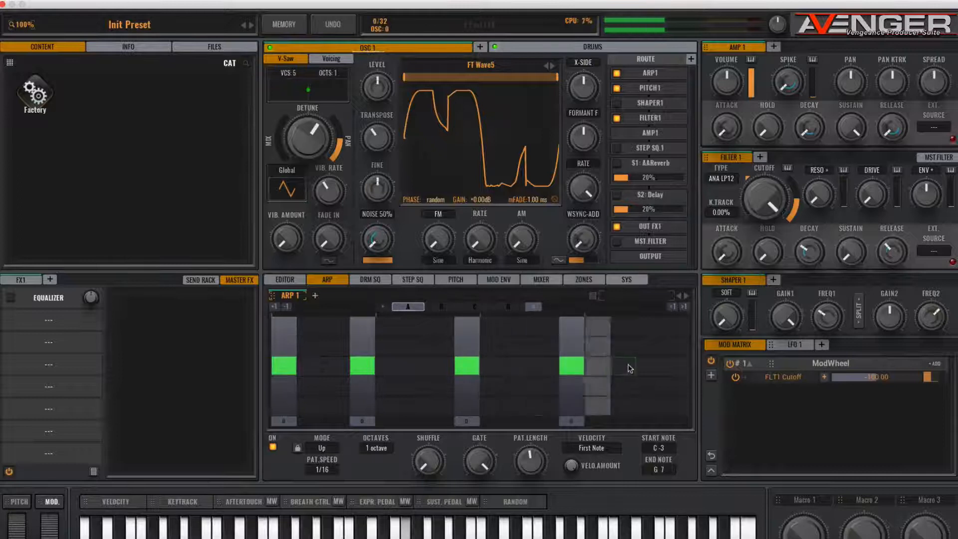
click(549, 366)
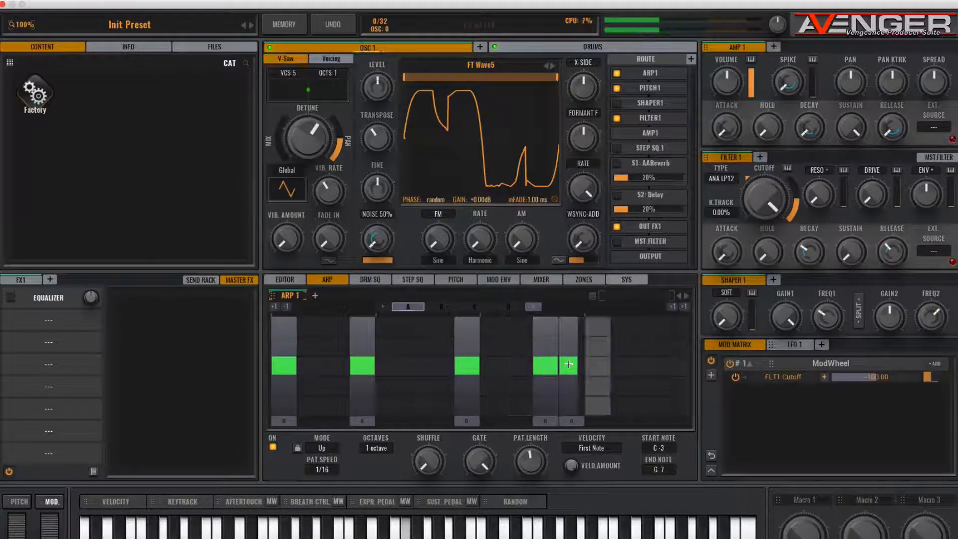
double_click(568, 365)
click(598, 366)
click(649, 366)
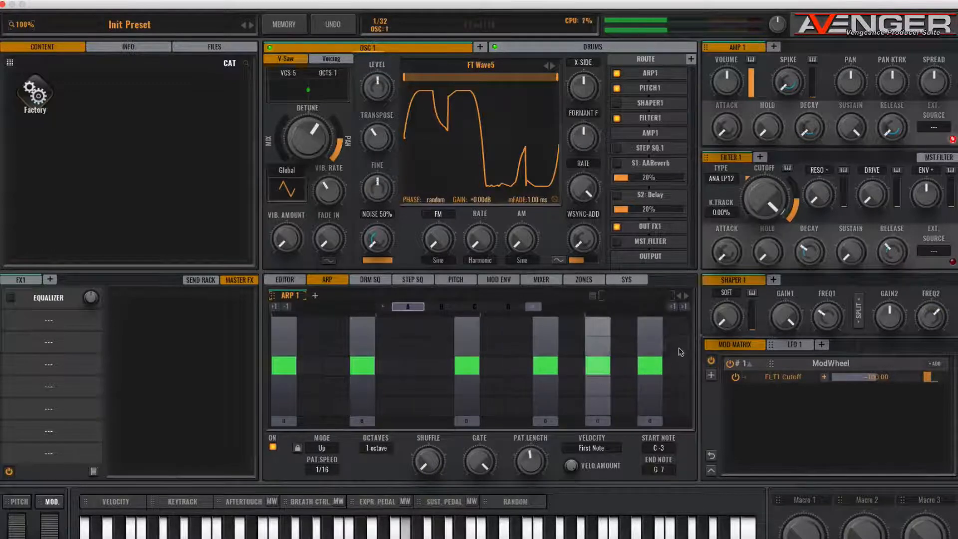
click(675, 346)
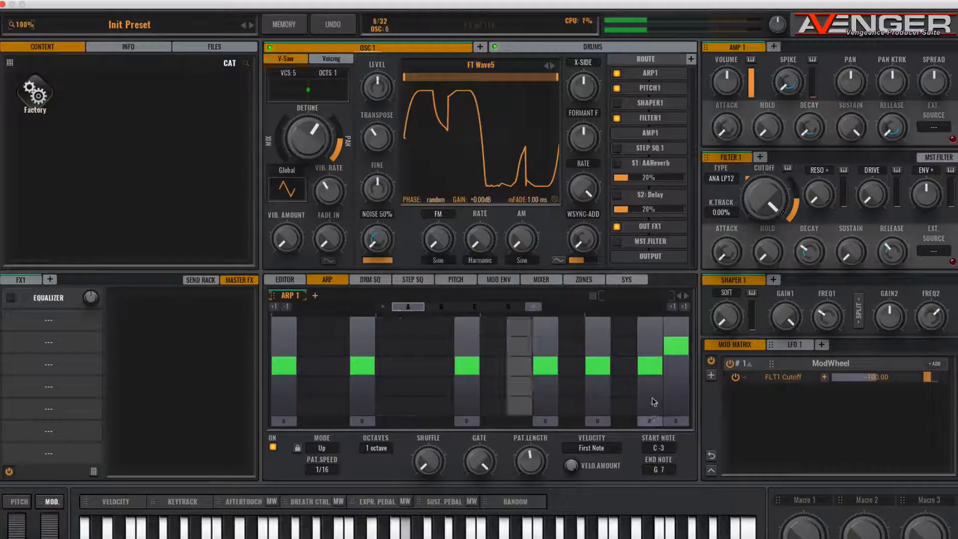
- Transpose arpeggiator step 15 up 4 and step 16 down 2, and lengthen the notes on steps 1 and 4 to two steps each
mouse_move(651, 419)
mouse_down()
mouse_move(644, 323)
mouse_move(656, 358)
mouse_up()
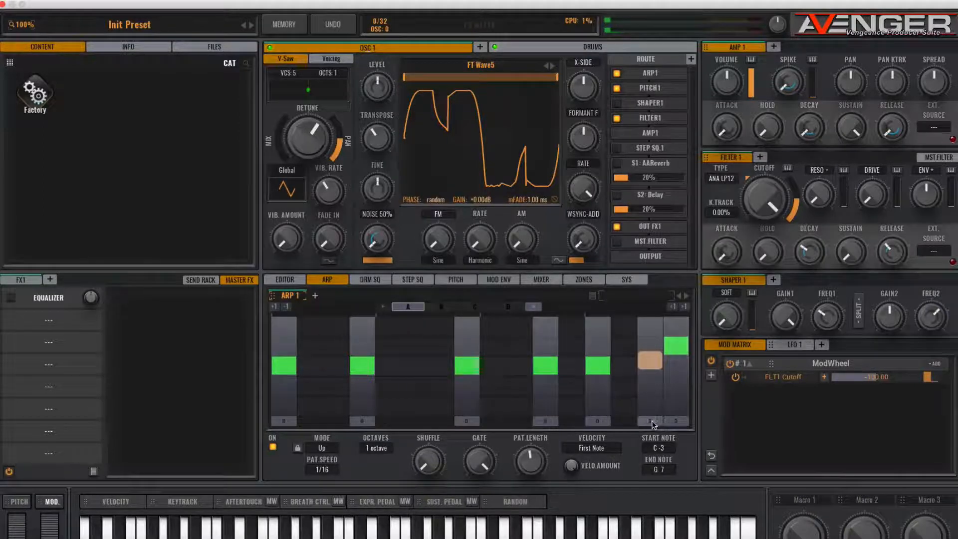
drag(673, 420, 675, 485)
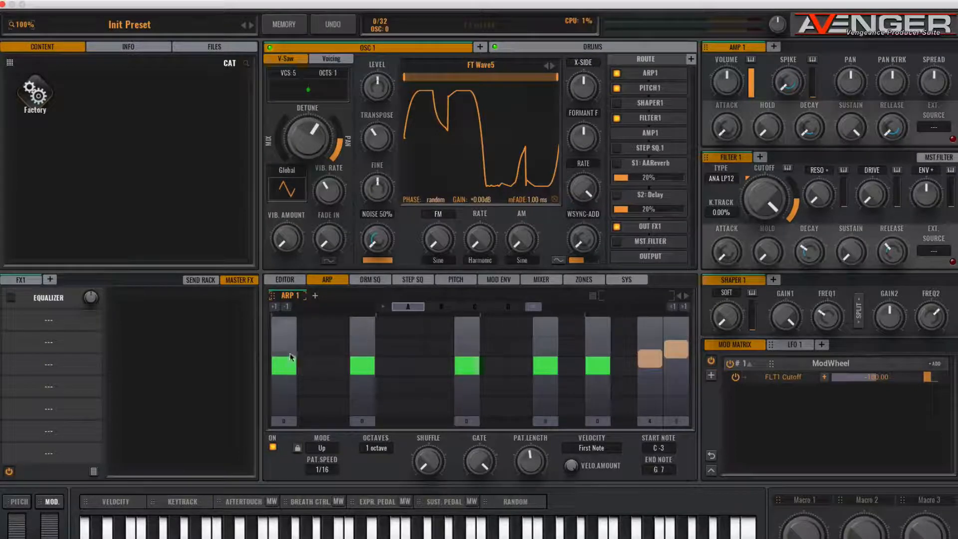
drag(326, 367, 350, 367)
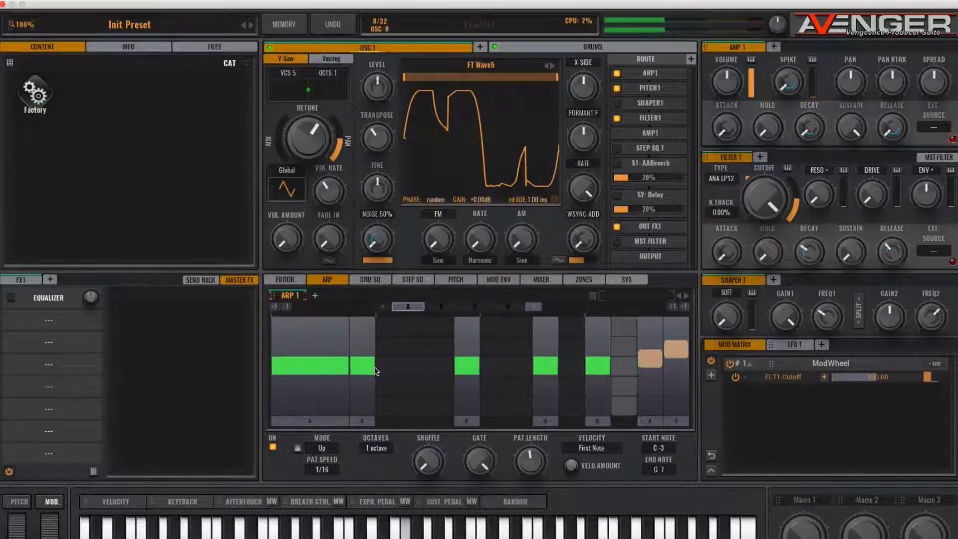
drag(375, 370, 402, 368)
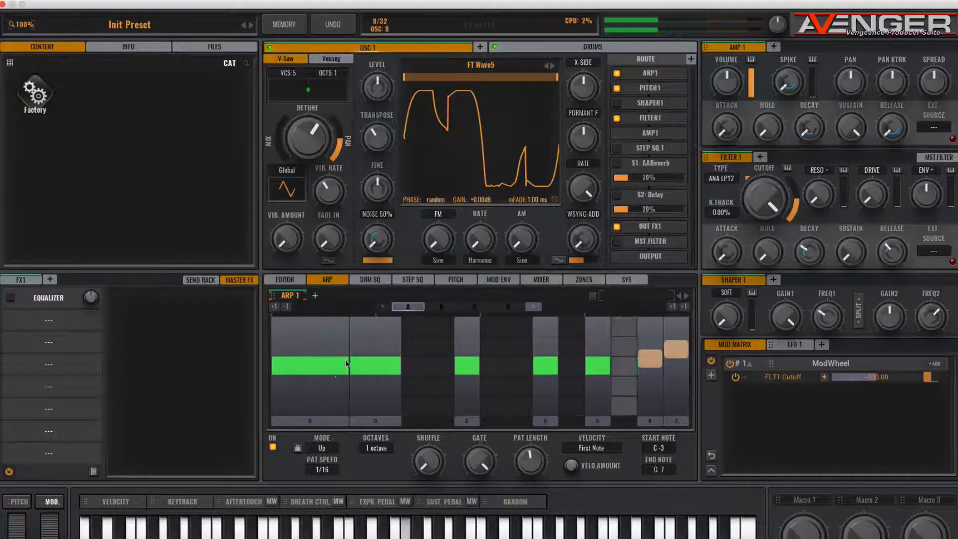
drag(346, 365, 322, 367)
mouse_move(400, 367)
mouse_down()
mouse_move(428, 368)
mouse_move(401, 369)
mouse_up()
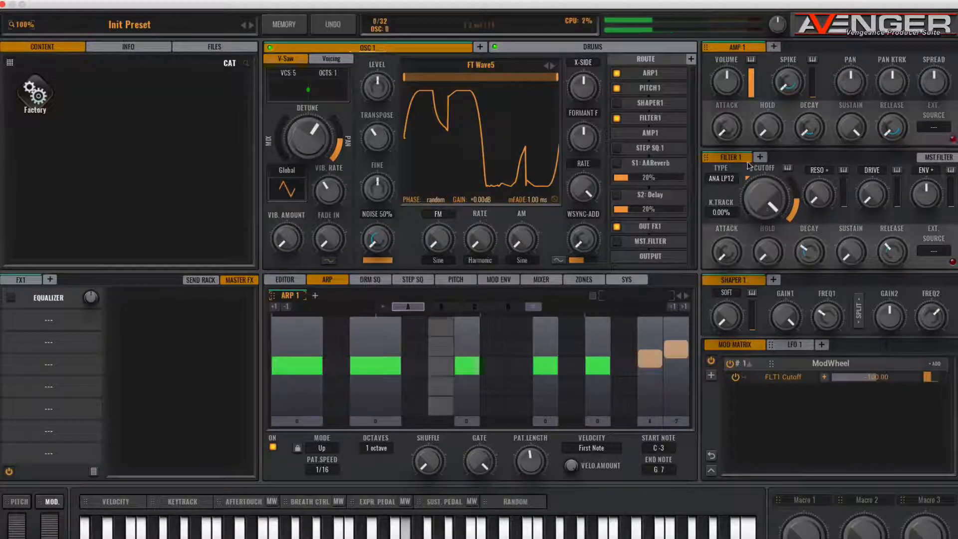
- Lower Filter 1's cutoff to just below mid-range, and raise its envelope amount and drive
drag(764, 201, 764, 237)
drag(770, 194, 771, 214)
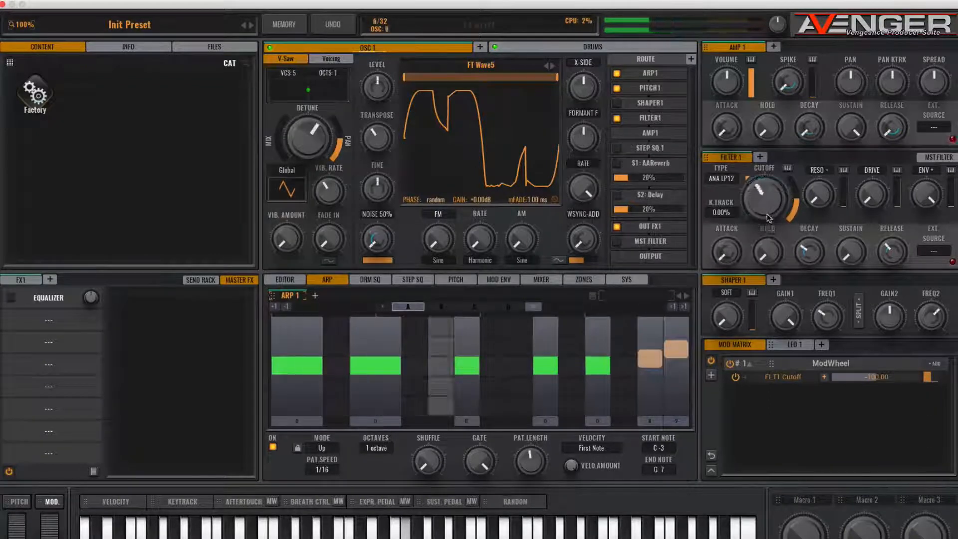
drag(866, 196, 863, 154)
drag(758, 195, 747, 210)
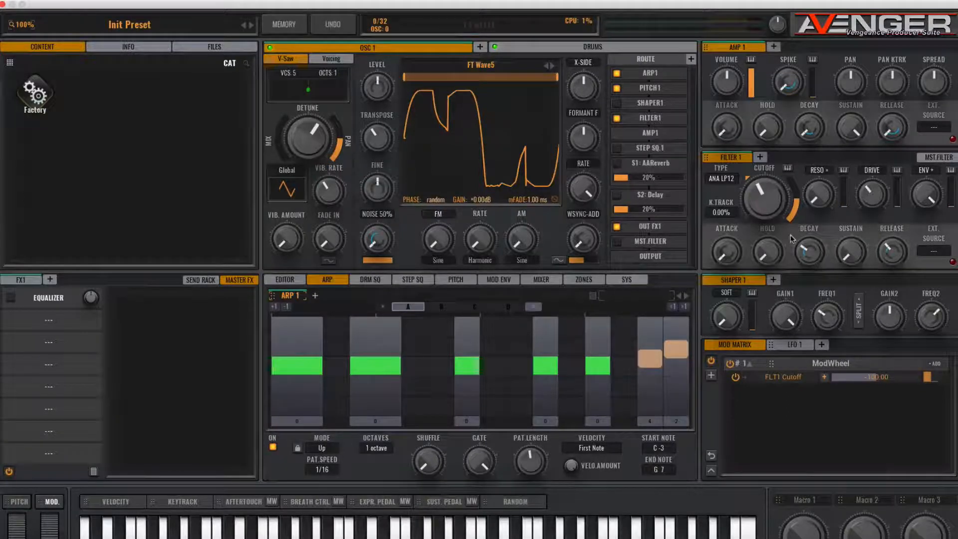
- Change Filter 1's type to the POW LP12 low-pass, add some resonance and lower the cutoff further
click(727, 179)
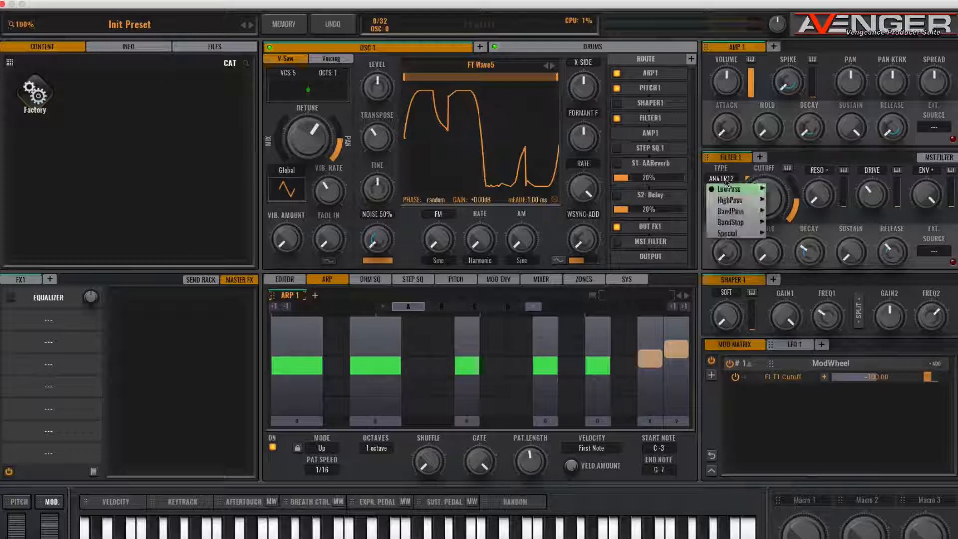
mouse_move(729, 189)
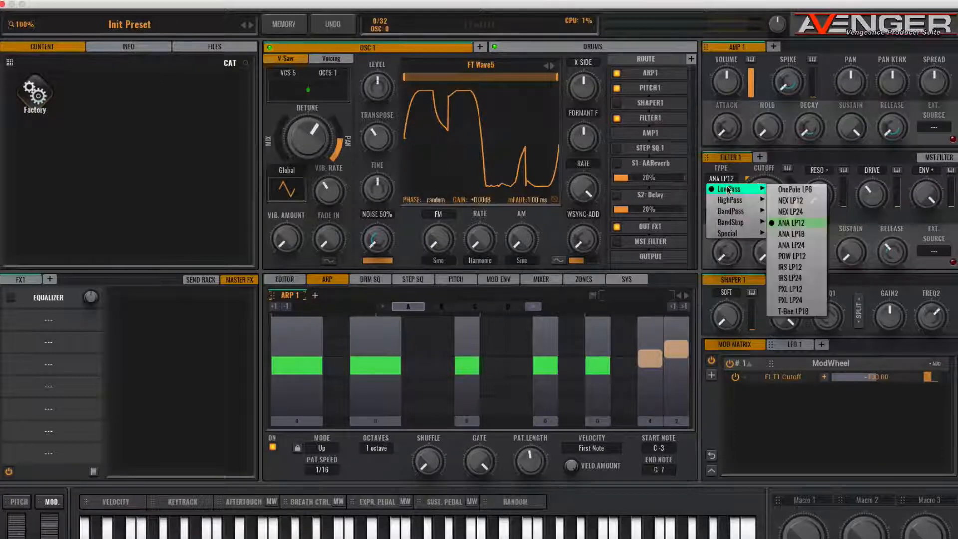
click(792, 256)
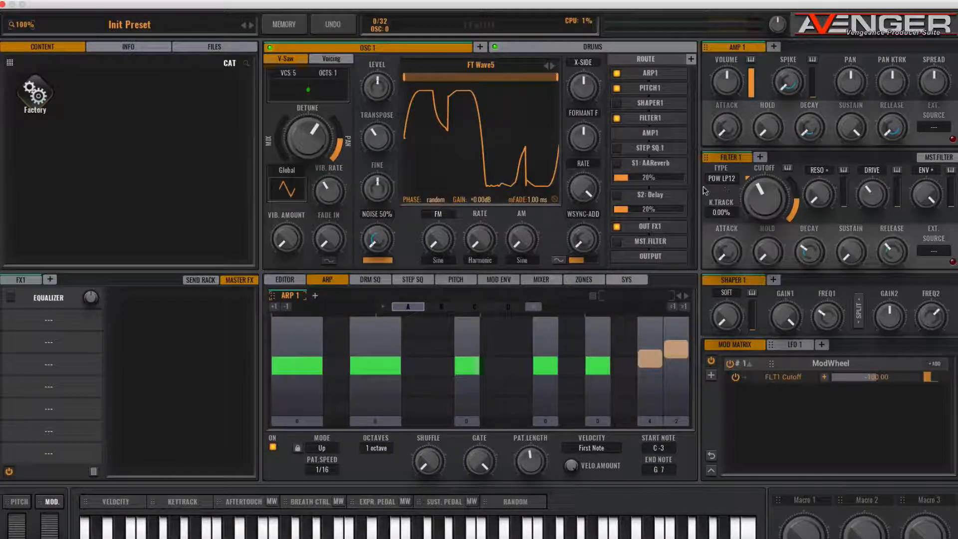
drag(780, 195, 817, 172)
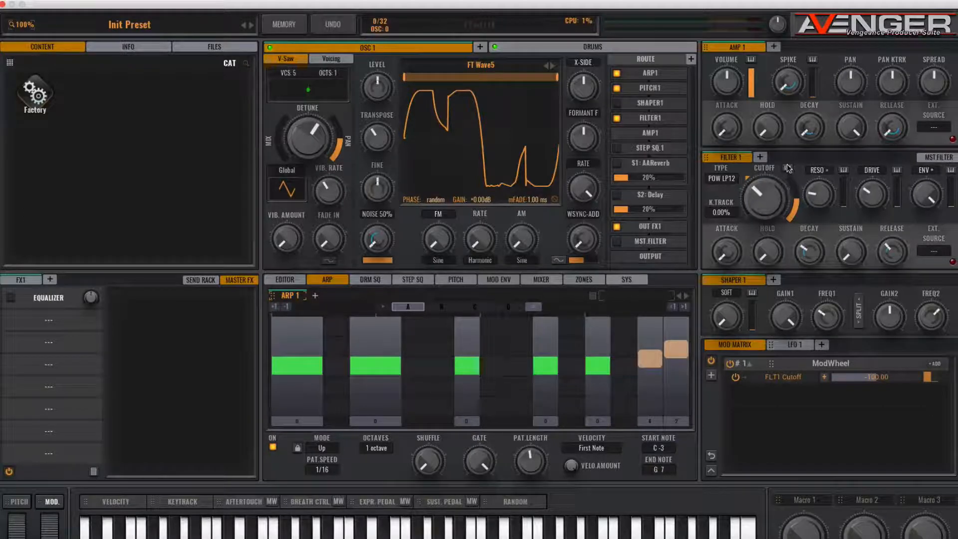
drag(759, 188, 763, 200)
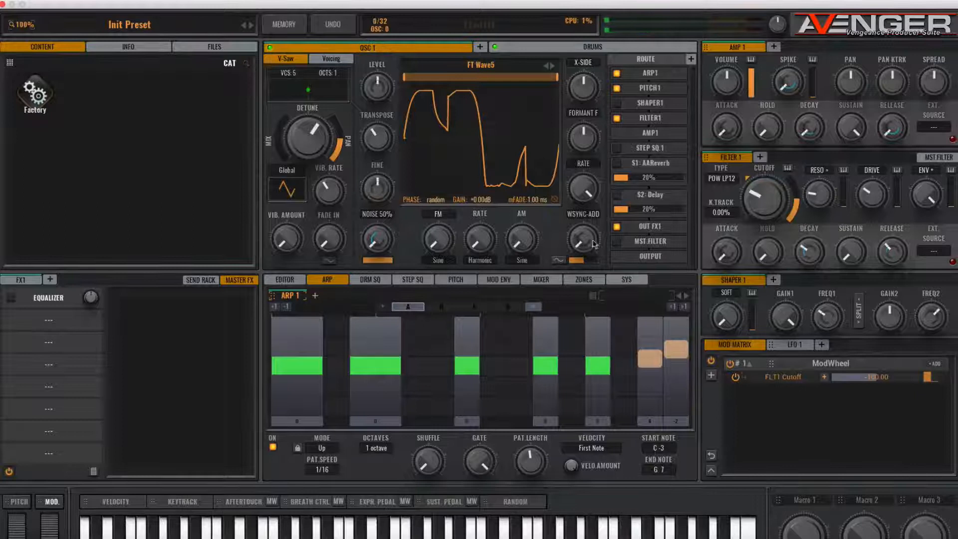
- Assign mod envelope 1 to Filter 1's cutoff and reshape the envelope into a rising ramp that holds near its maximum
click(507, 281)
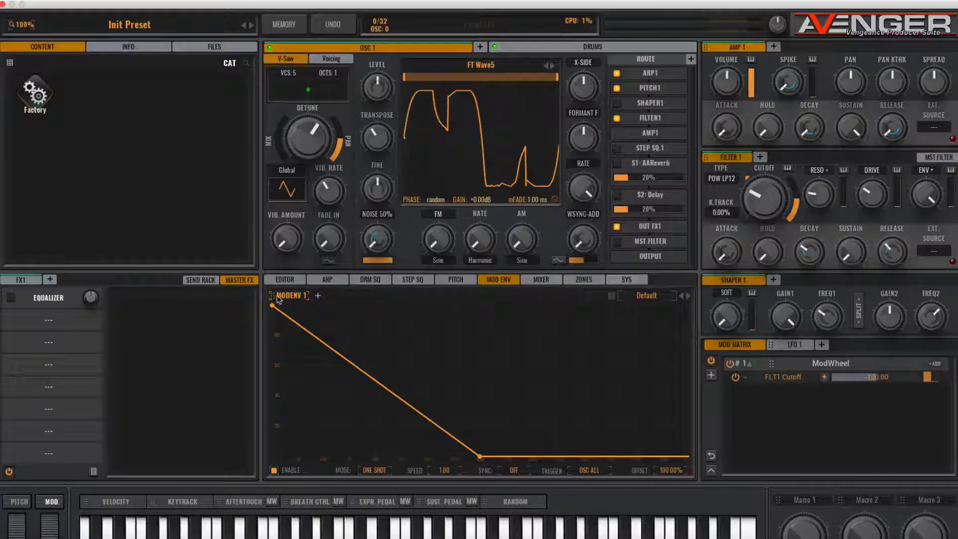
drag(594, 230, 762, 195)
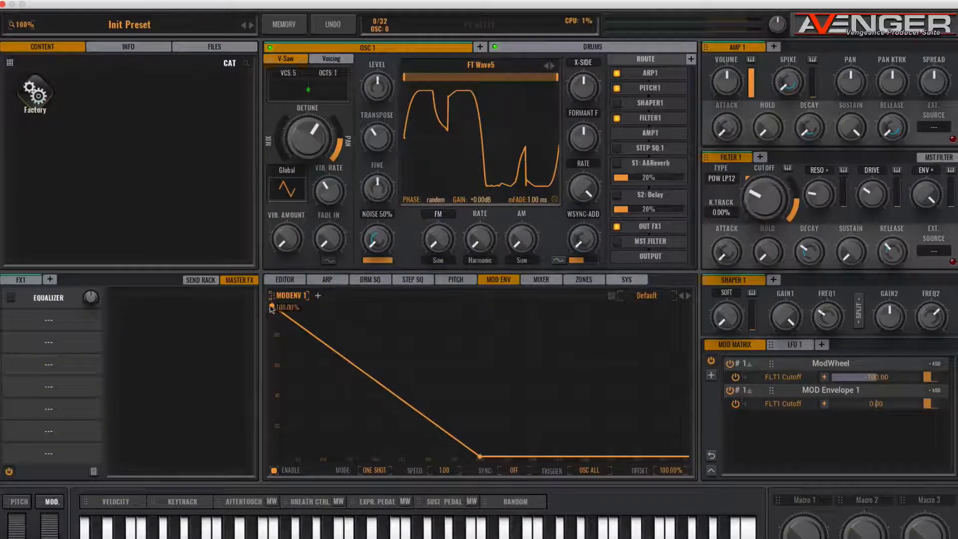
drag(482, 451, 482, 316)
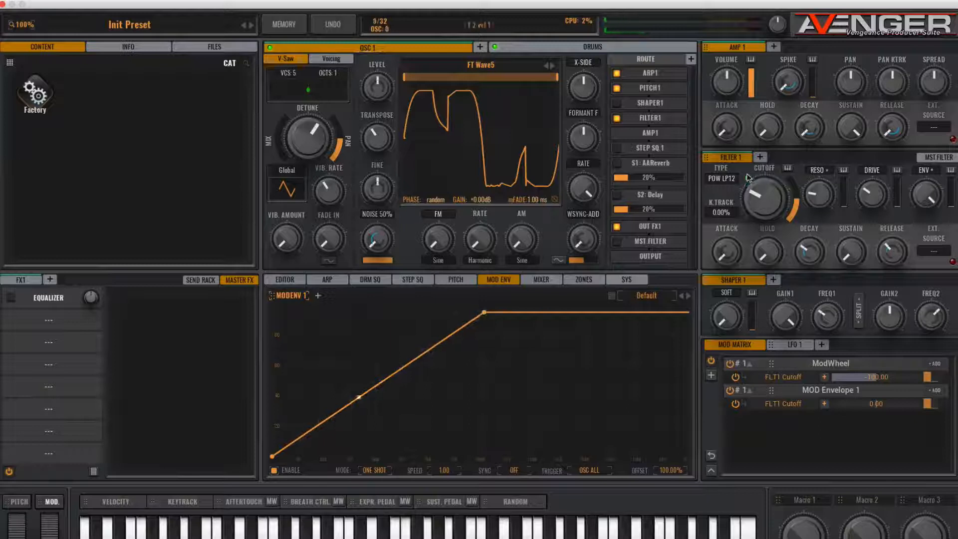
- Set mod envelope 1's cutoff modulation amount to about 54 and its trigger to First MIDI Note
drag(876, 404, 900, 403)
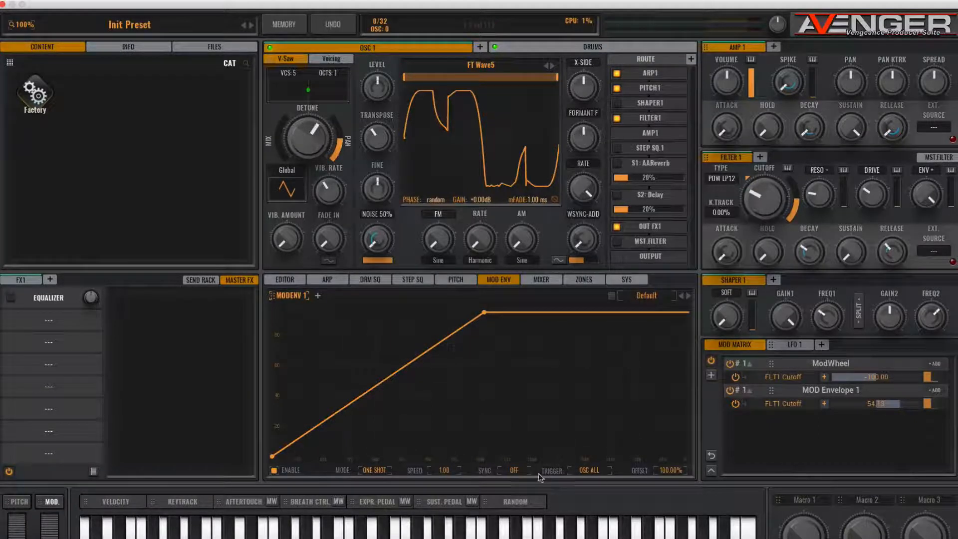
click(593, 471)
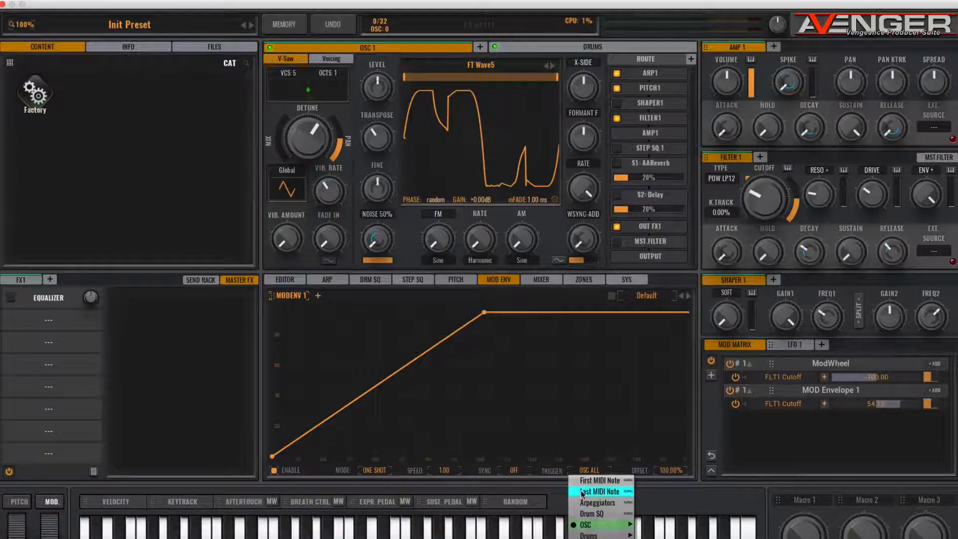
click(586, 486)
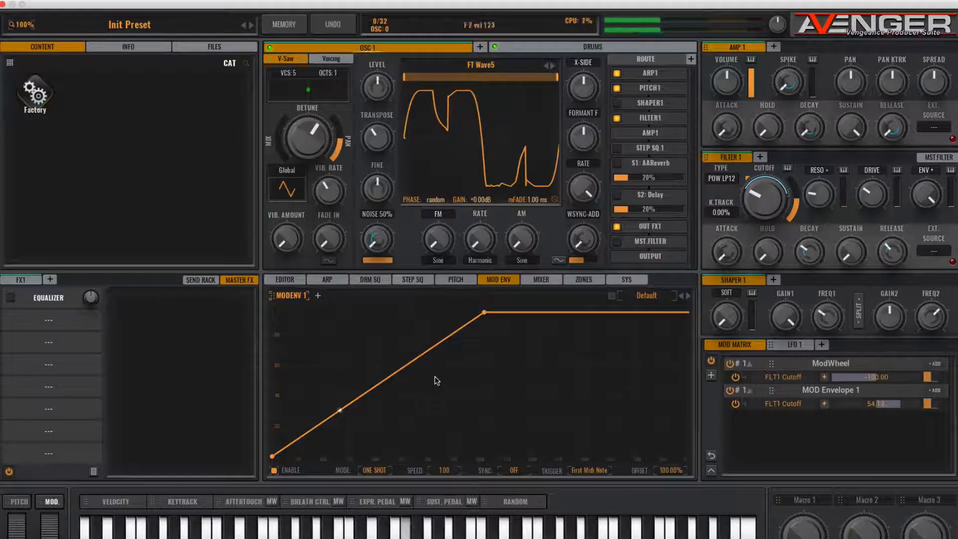
- Reshape mod envelope 1 into a long rise to a single peak just past the middle, falling to zero near the end
mouse_move(273, 457)
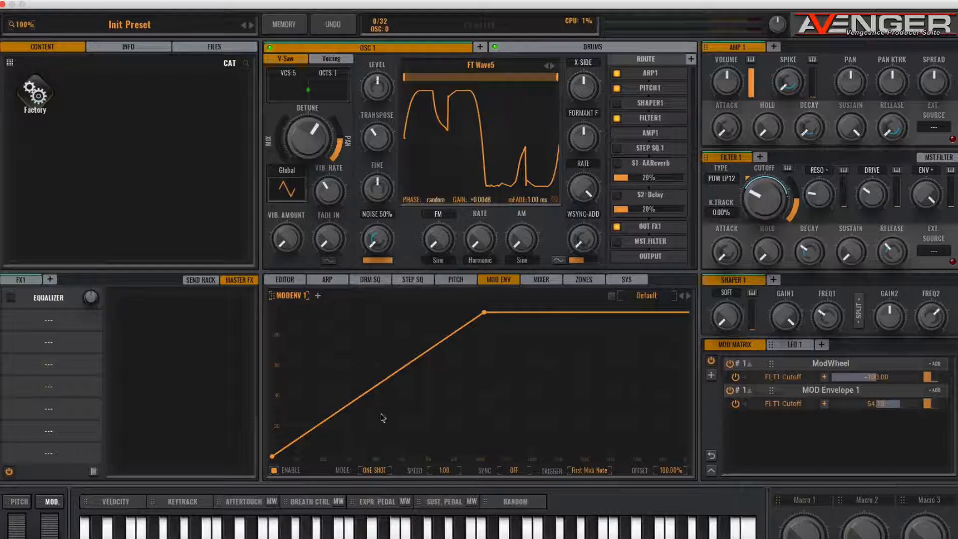
mouse_move(489, 315)
drag(486, 315, 676, 314)
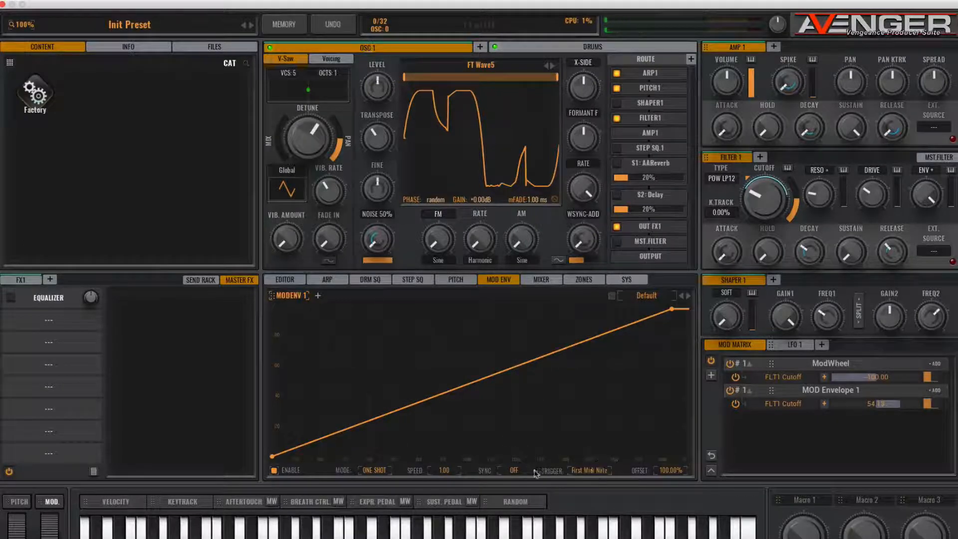
double_click(537, 358)
drag(537, 360, 531, 305)
right_click(538, 360)
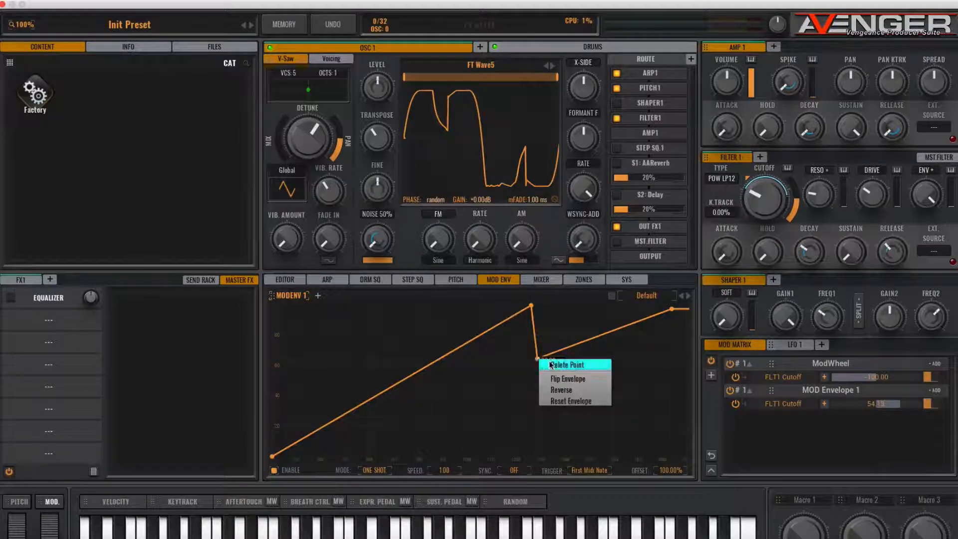
click(551, 365)
drag(672, 309, 671, 456)
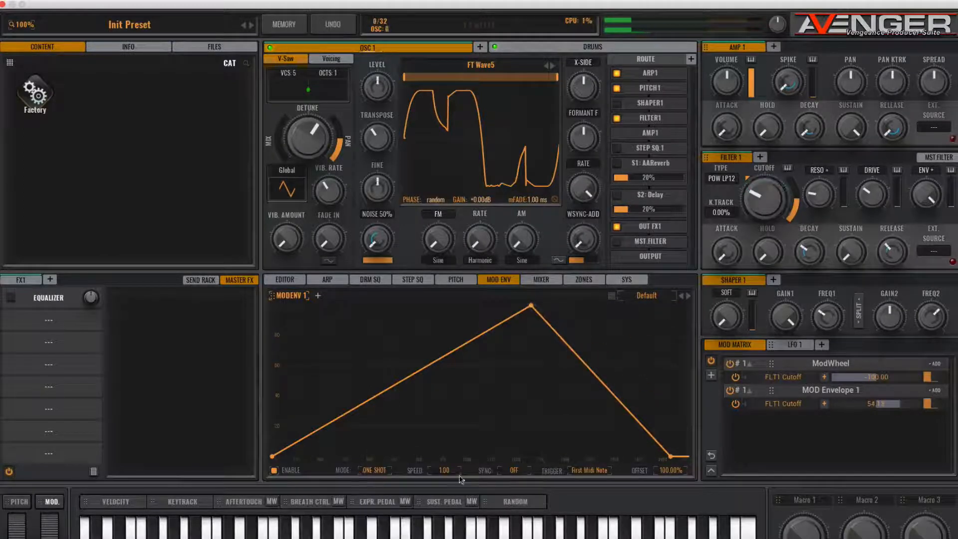
- Shorten mod envelope 1's rise and fall, add a second maximum point to form a plateau, and stretch out the falling section
drag(672, 456, 557, 457)
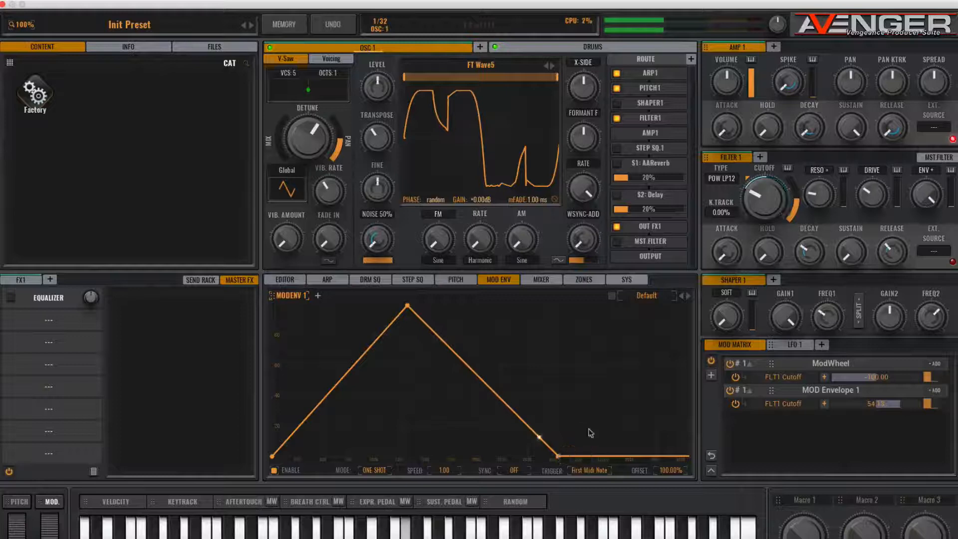
mouse_move(444, 470)
mouse_down()
mouse_move(444, 484)
mouse_move(445, 456)
mouse_move(443, 471)
mouse_up()
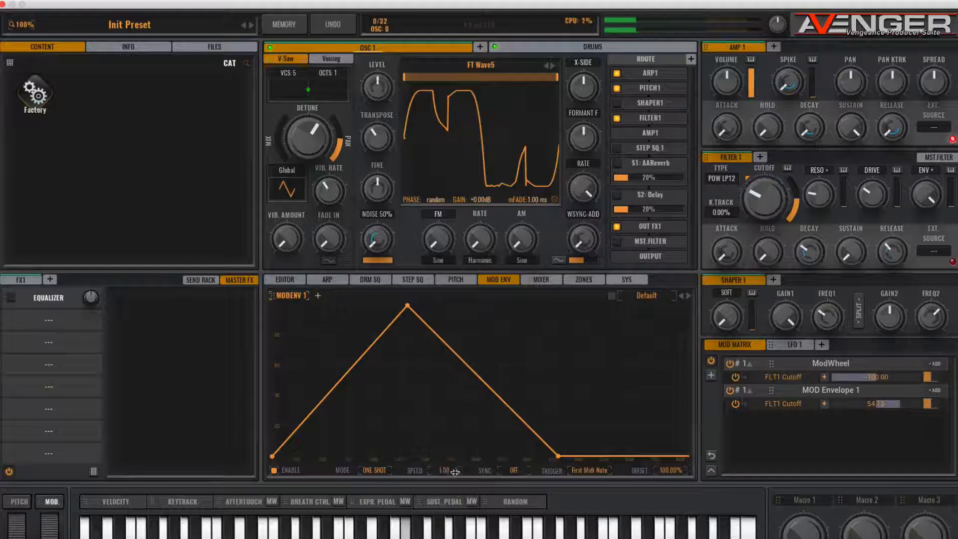
double_click(450, 345)
drag(454, 342, 488, 304)
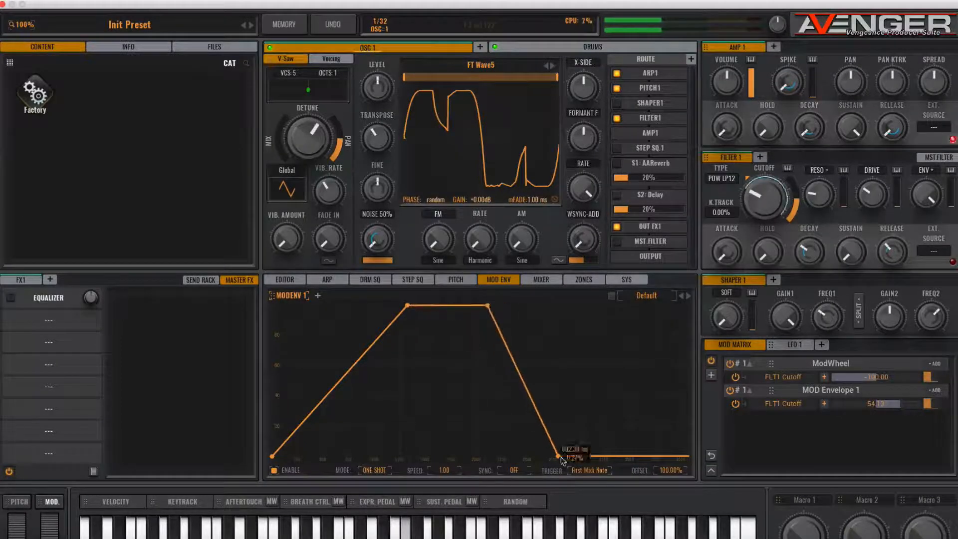
drag(560, 457, 621, 457)
- Set mod envelope 1 to Loop mode with Quarter sync, widening its plateau and moving the loop end slightly further out
click(374, 470)
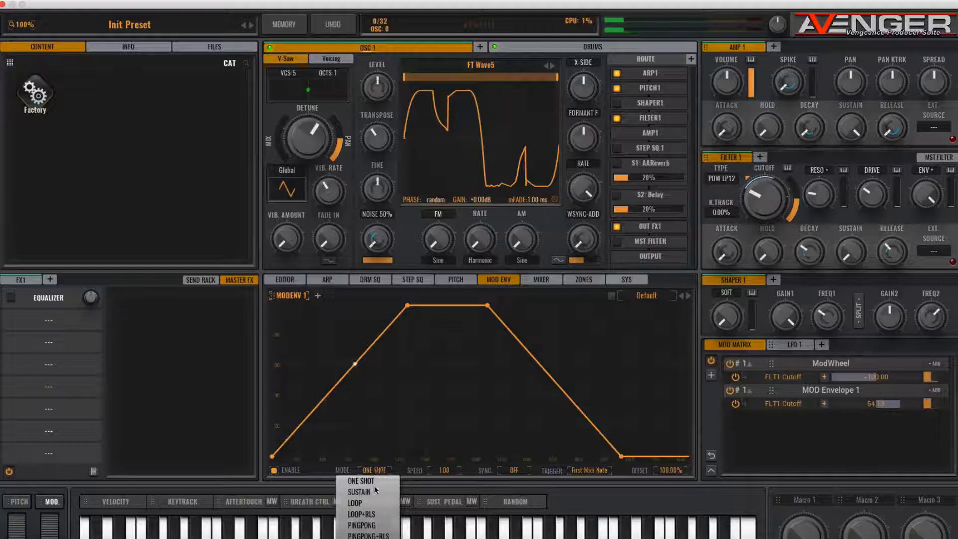
click(370, 503)
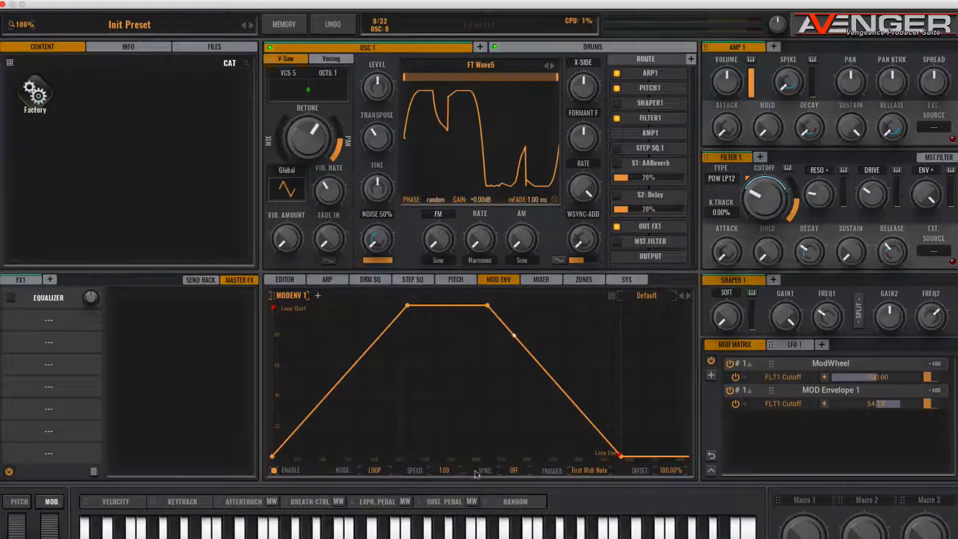
click(517, 472)
click(525, 490)
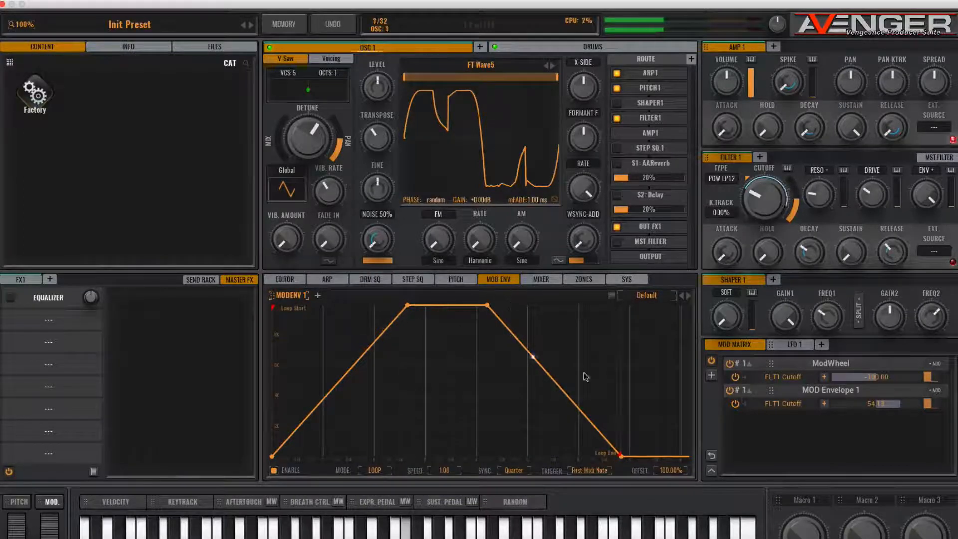
mouse_move(619, 451)
mouse_down()
mouse_move(663, 456)
mouse_move(637, 457)
mouse_up()
drag(469, 305, 542, 305)
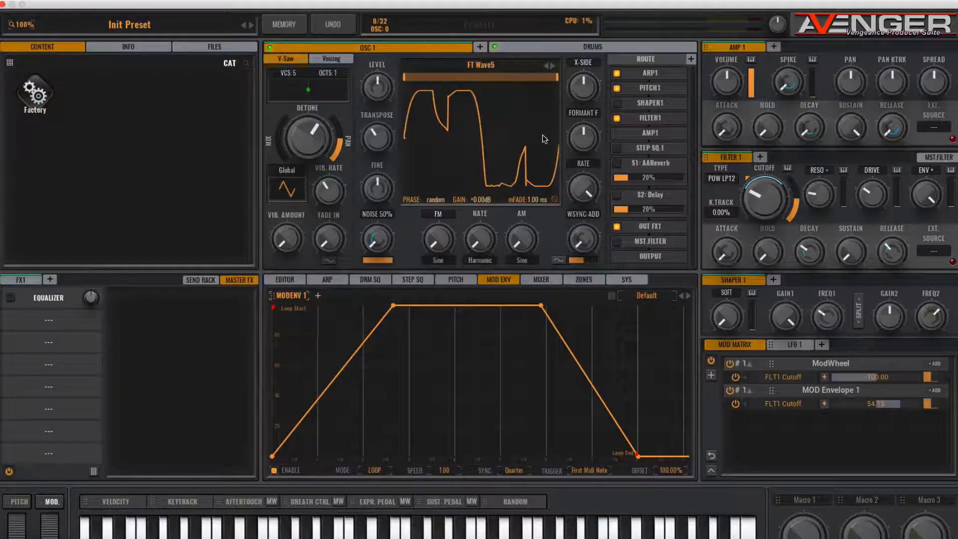
- Add a second oscillator and load the Poly Organ 70s 1 sample from Factory Piano / Organ
click(480, 47)
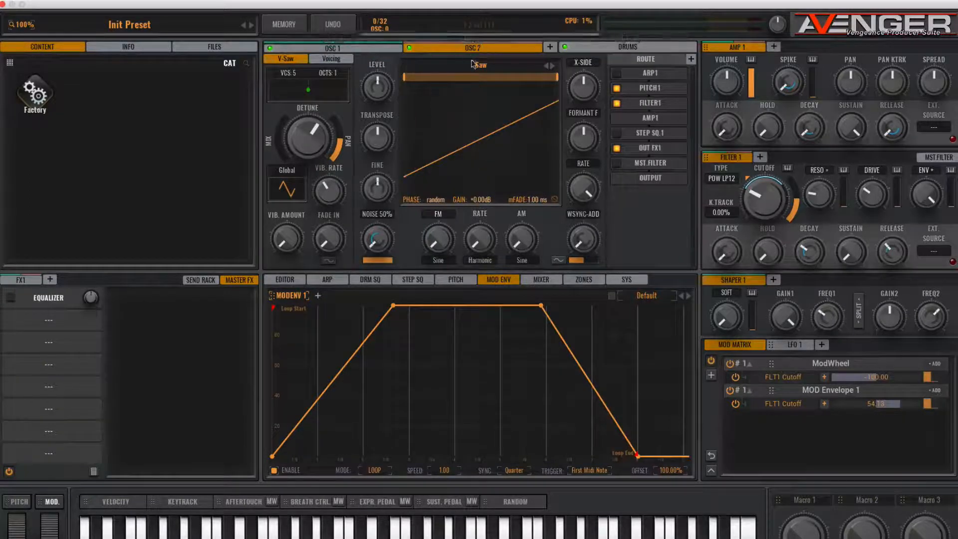
click(480, 66)
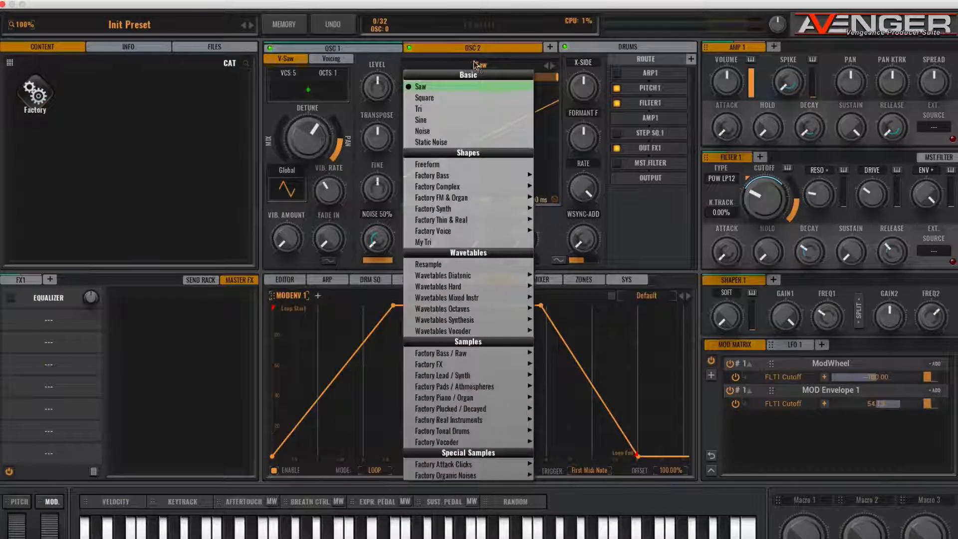
mouse_move(470, 321)
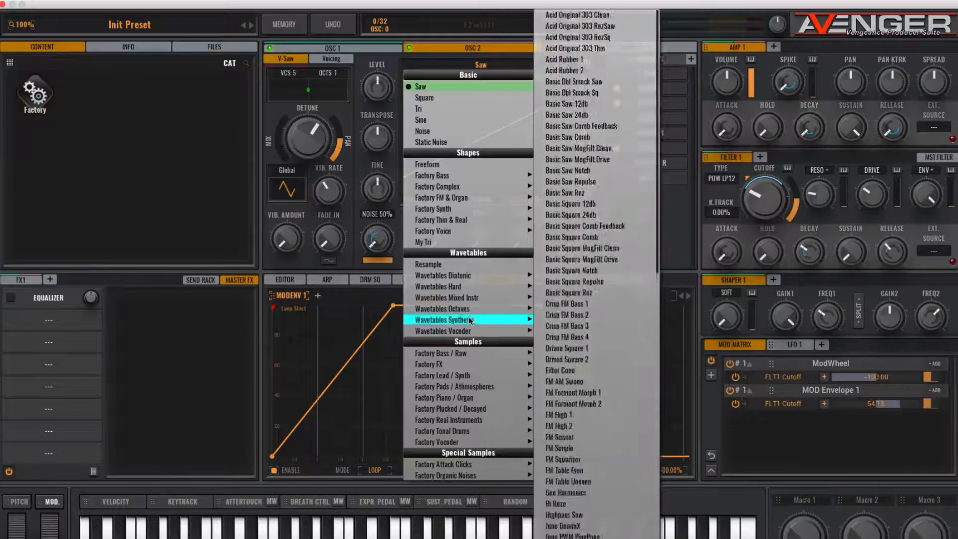
mouse_move(475, 387)
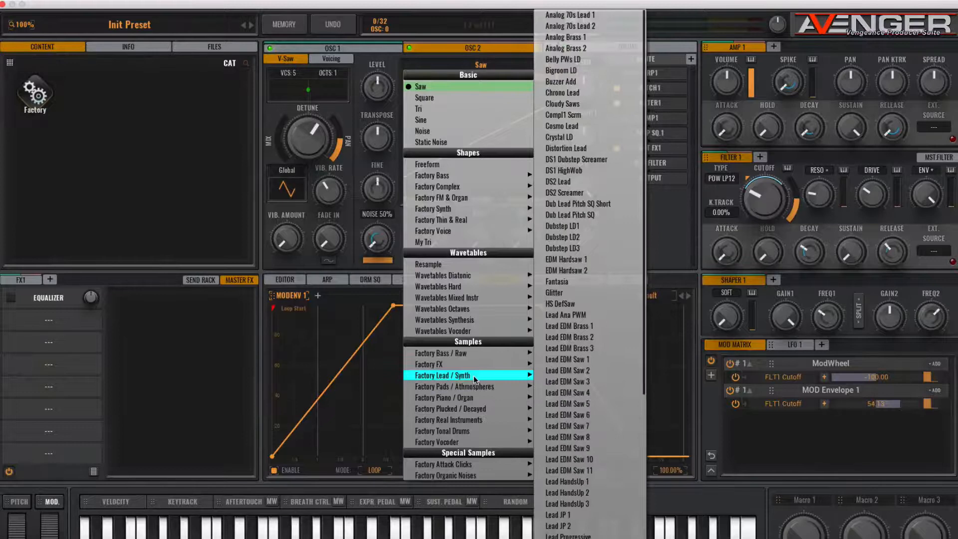
scroll(560, 414, down, 1)
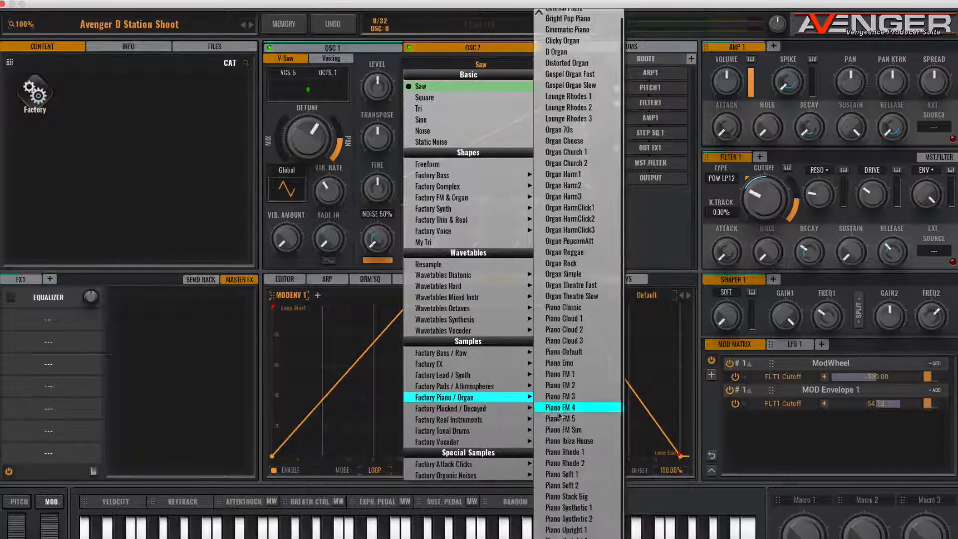
scroll(573, 514, down, 2)
click(572, 522)
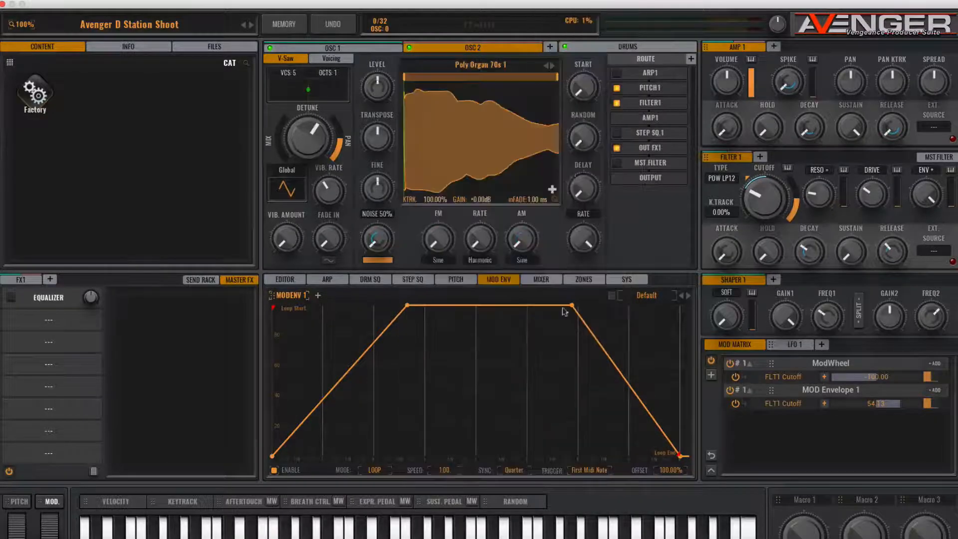
- Advance OSC 2 through the following samples to Tropical Piano
click(552, 67)
click(552, 67)
click(553, 66)
click(552, 66)
click(553, 66)
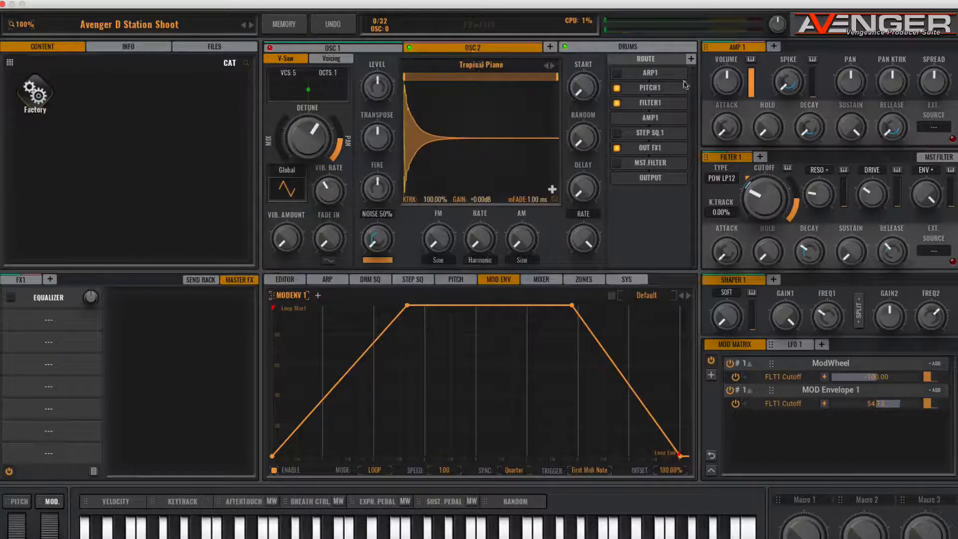
- Add a second arpeggiator and route OSC 2 through ARP 2
click(328, 280)
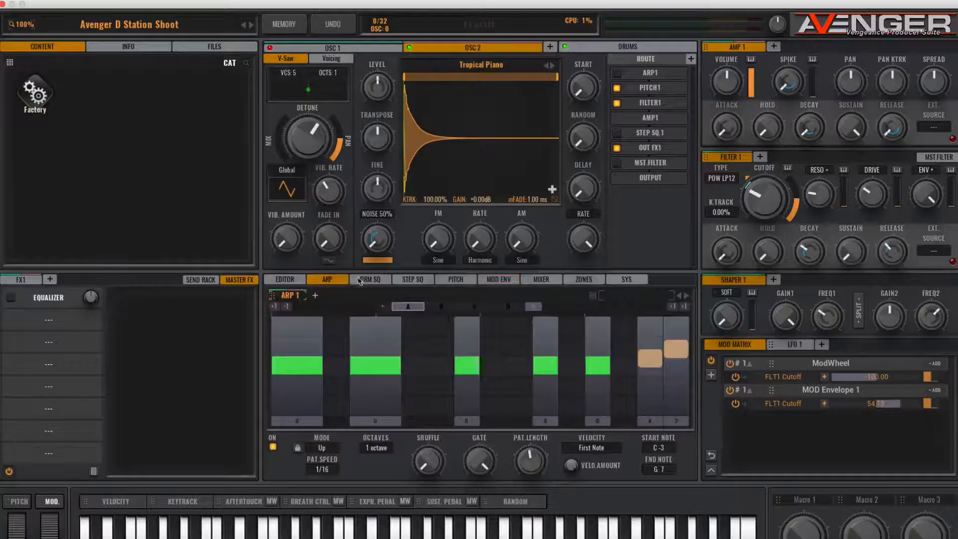
click(315, 296)
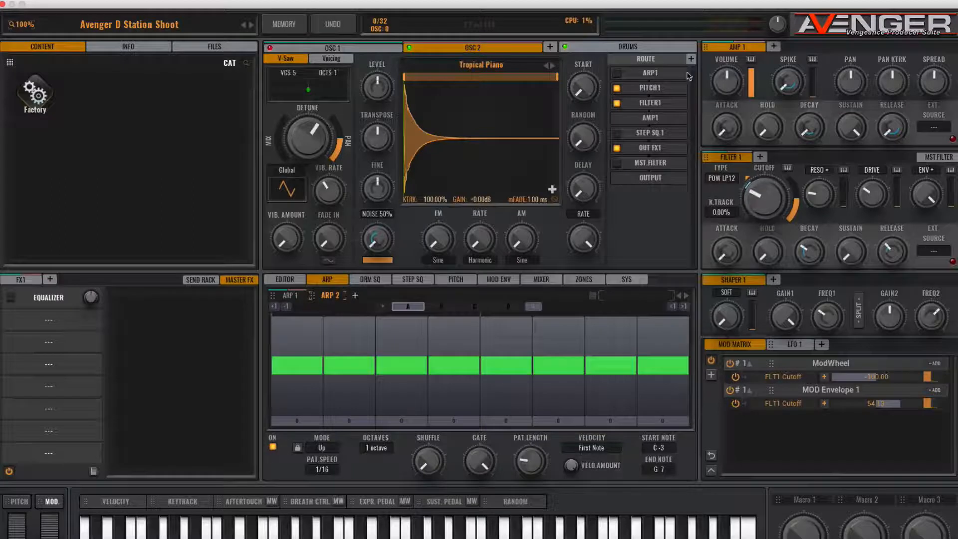
click(648, 73)
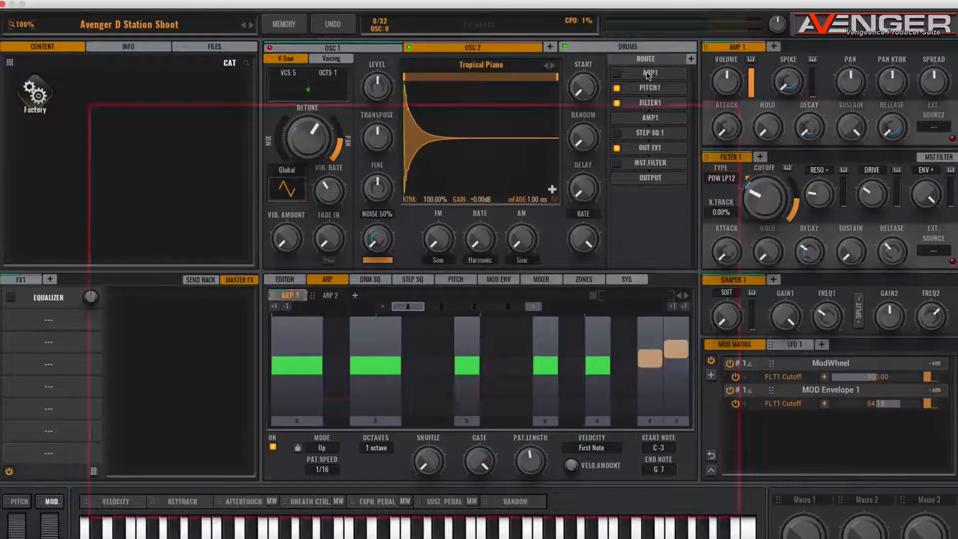
click(649, 74)
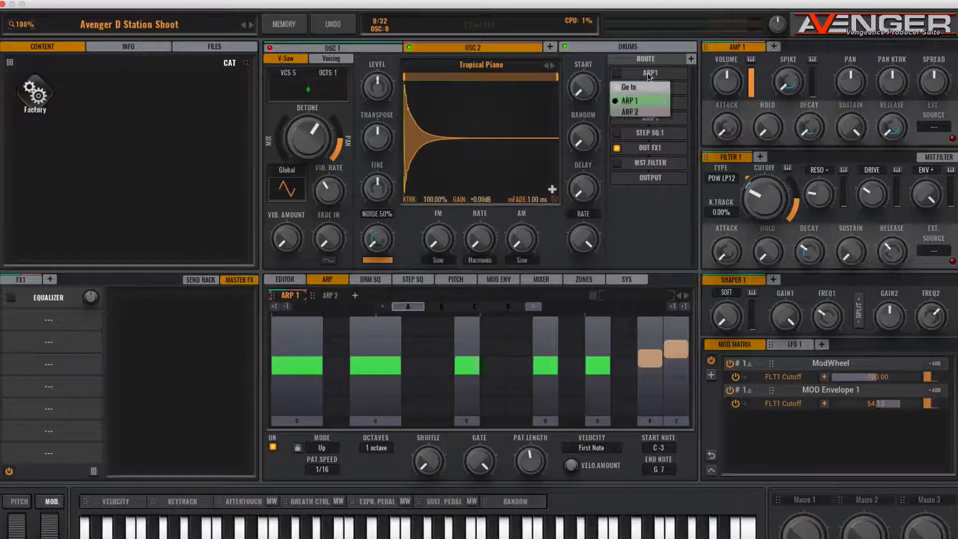
click(630, 112)
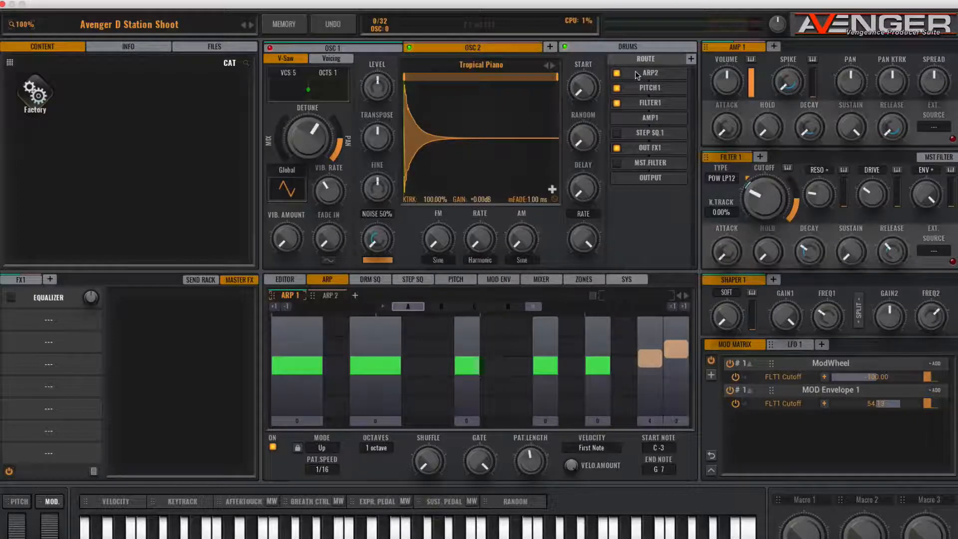
- Load the Super Octaves pattern from the Synths presets into ARP 2
click(332, 297)
click(631, 297)
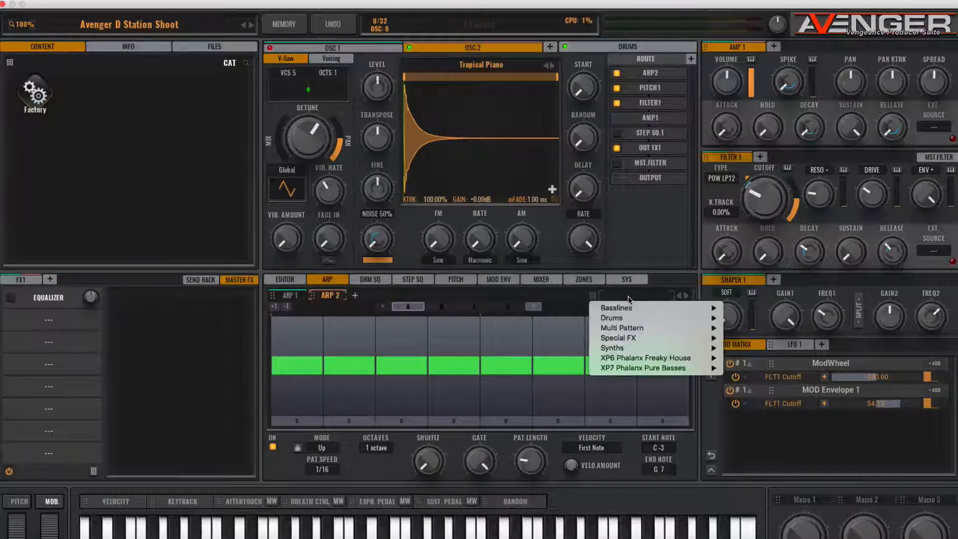
mouse_move(628, 331)
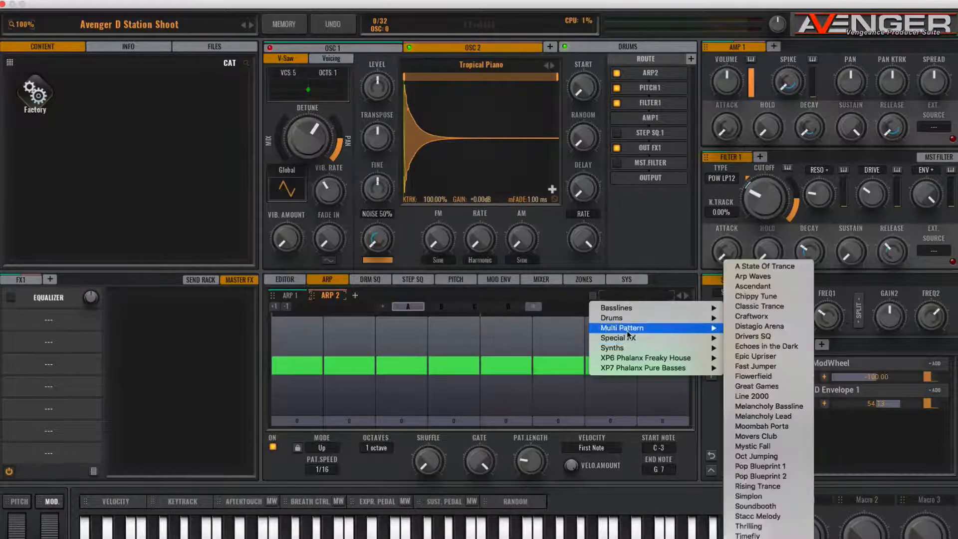
mouse_move(625, 348)
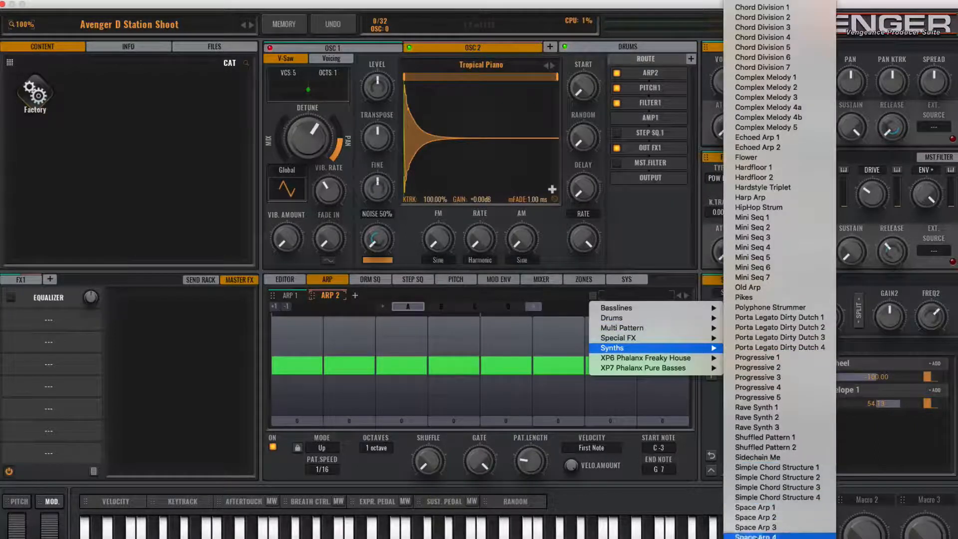
click(764, 517)
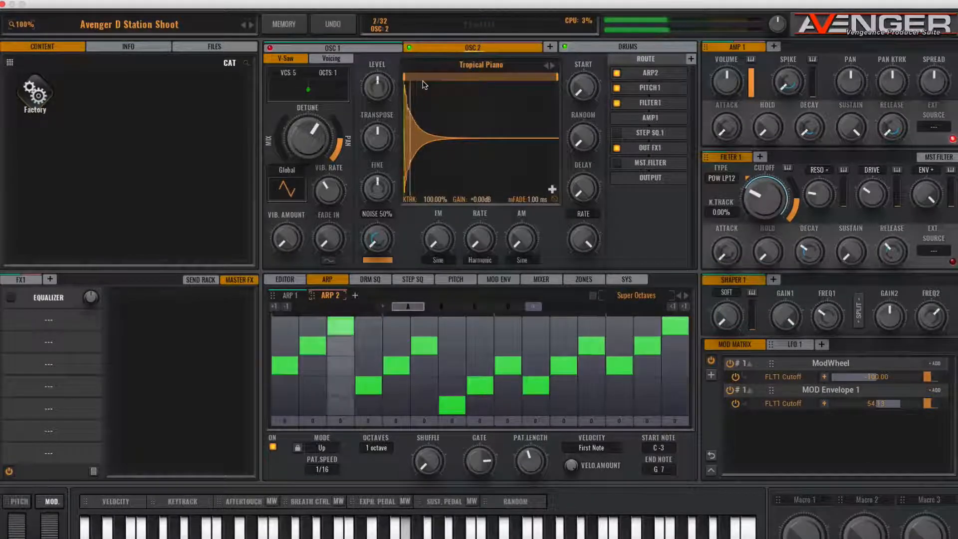
- Raise the lower limit of OSC 2's range bar to over a third, and increase its V-Saw mix and detune
mouse_move(425, 81)
mouse_down()
mouse_move(504, 83)
mouse_move(463, 79)
mouse_up()
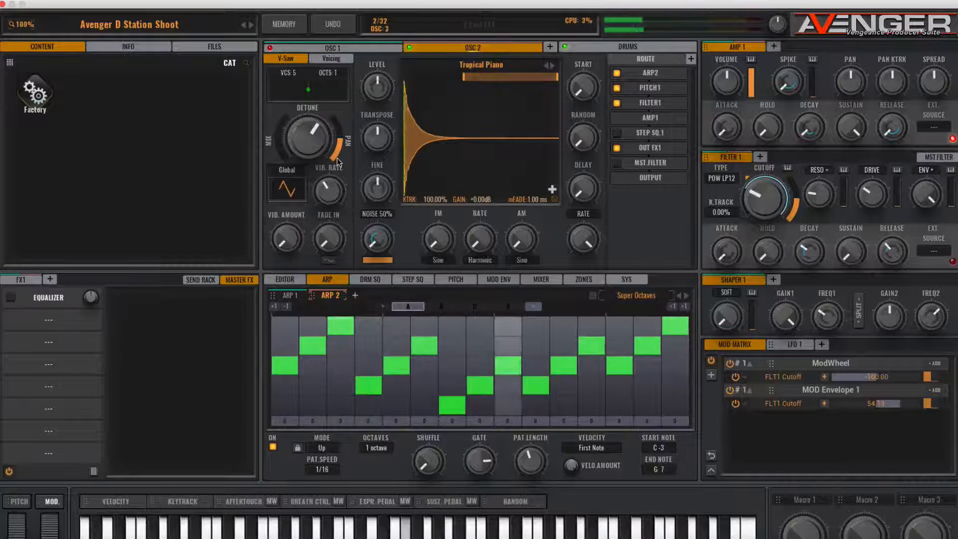
drag(280, 146, 338, 143)
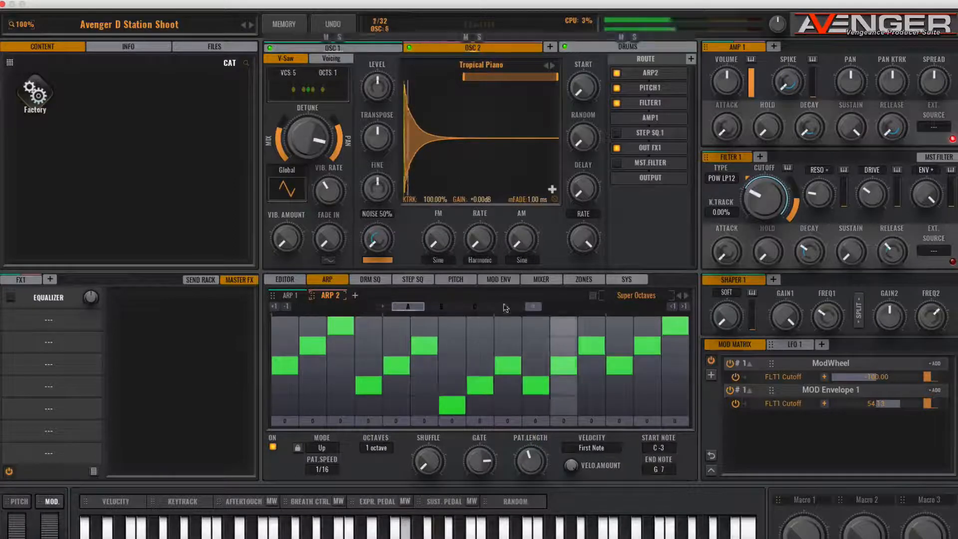
- Lower OSC 1's mixer level slightly below 0 dB
click(542, 280)
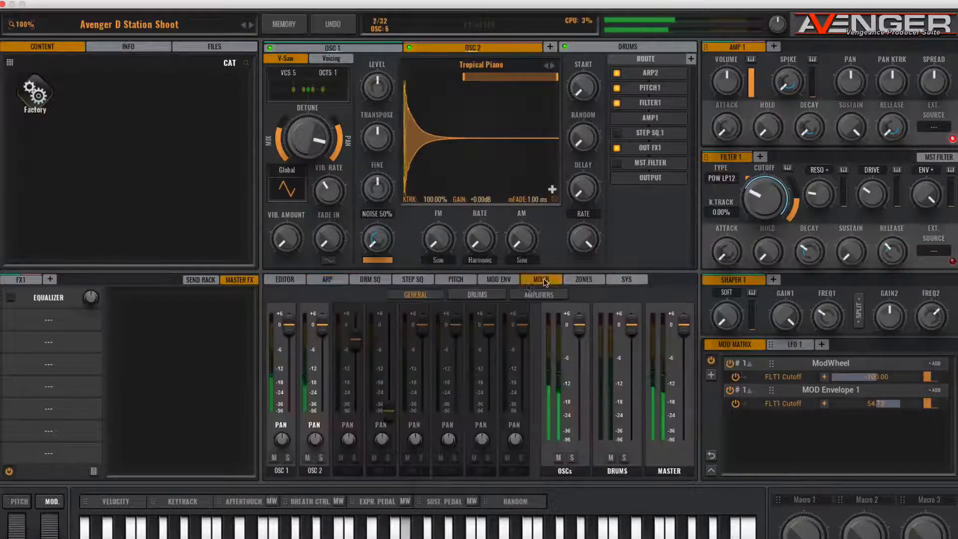
drag(288, 329, 287, 333)
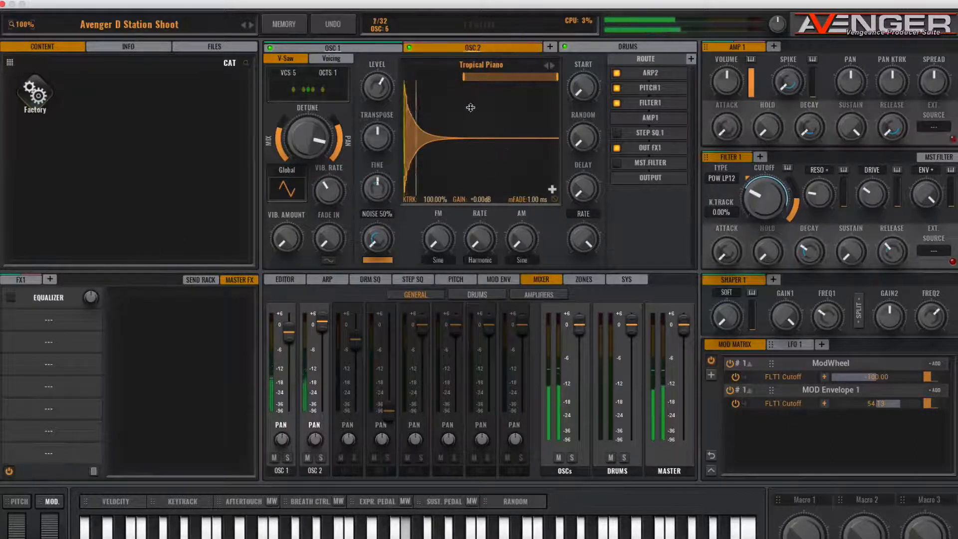
- Replace the AA-Reverb in the first send effect slot with AA Vintage Chorus while working on OSC 1
click(348, 47)
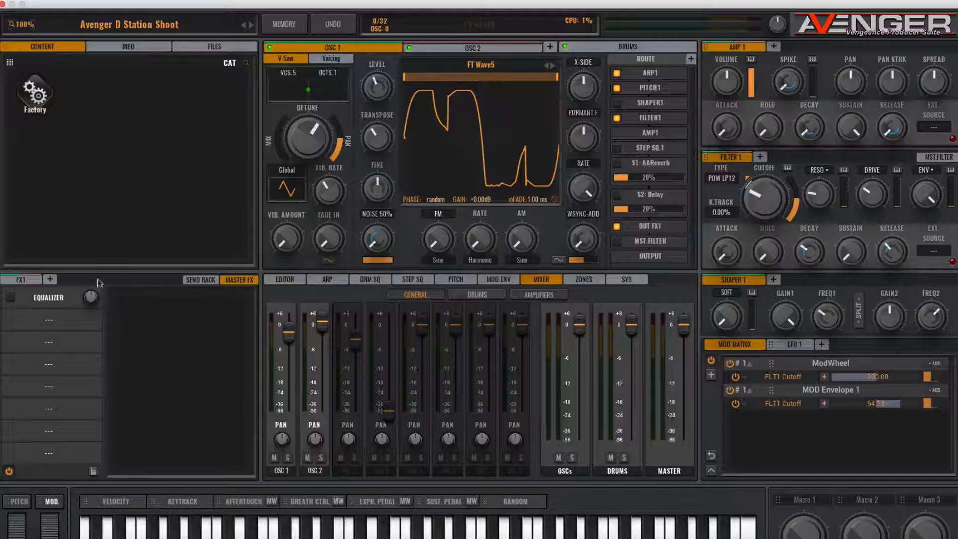
click(199, 279)
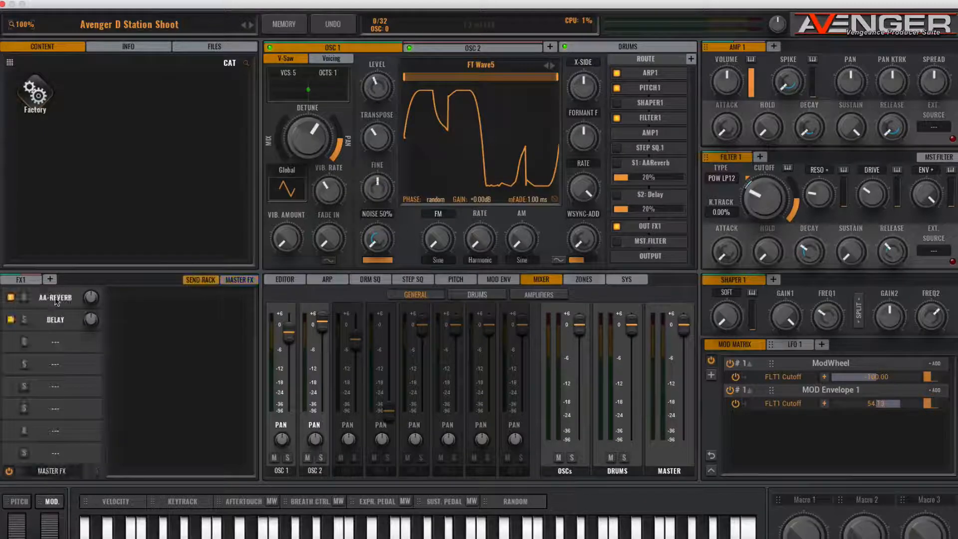
click(55, 300)
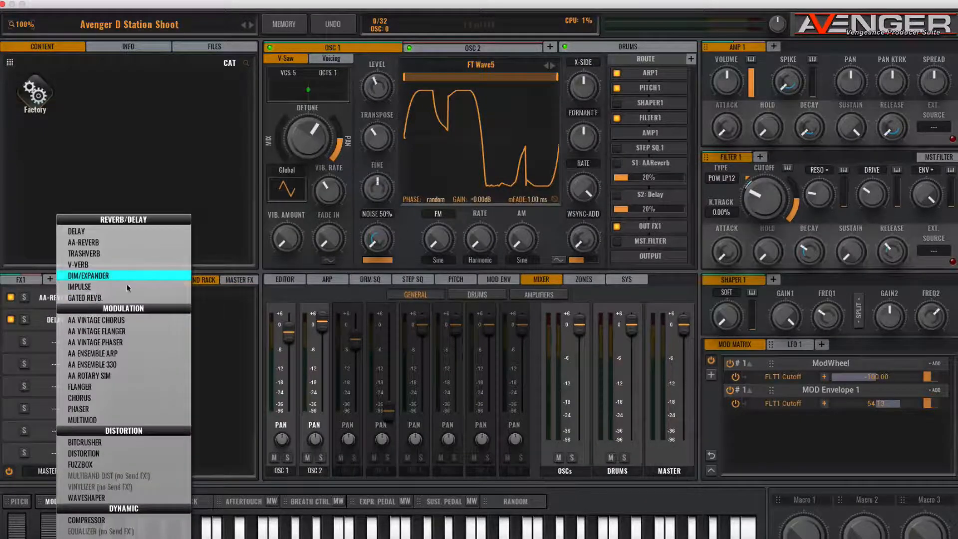
click(105, 322)
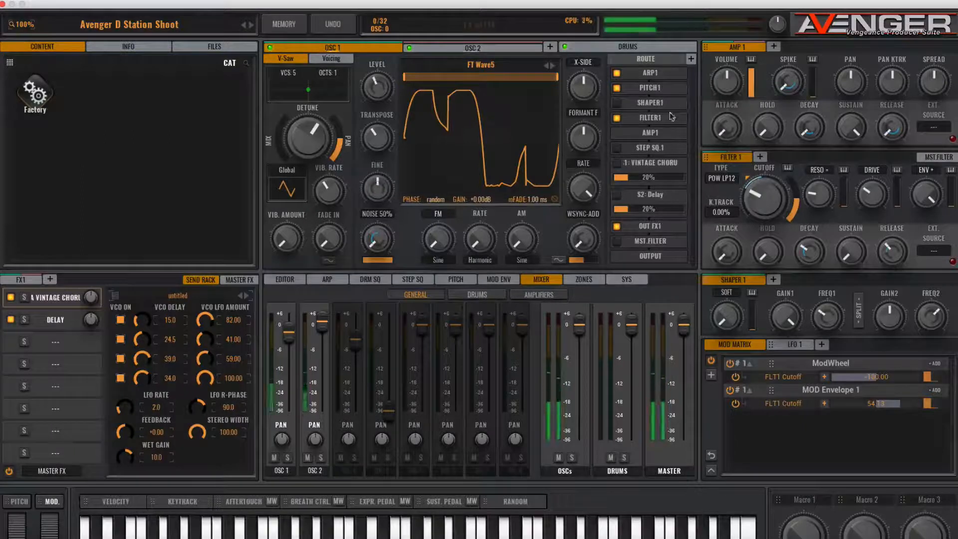
- Enable OSC 1's Vintage Chorus send at about 52% and replace the Delay in the second send effect slot with V-Verb
drag(624, 178, 662, 176)
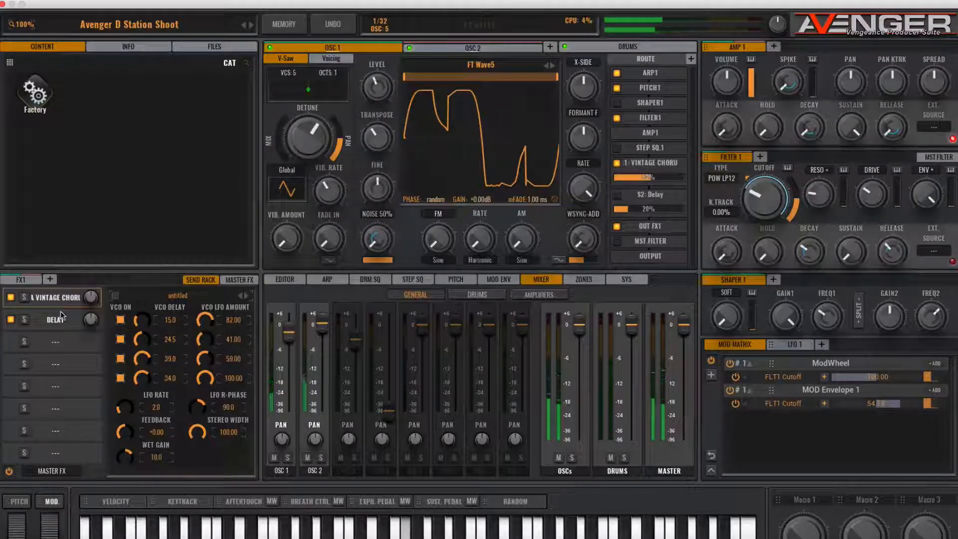
click(55, 322)
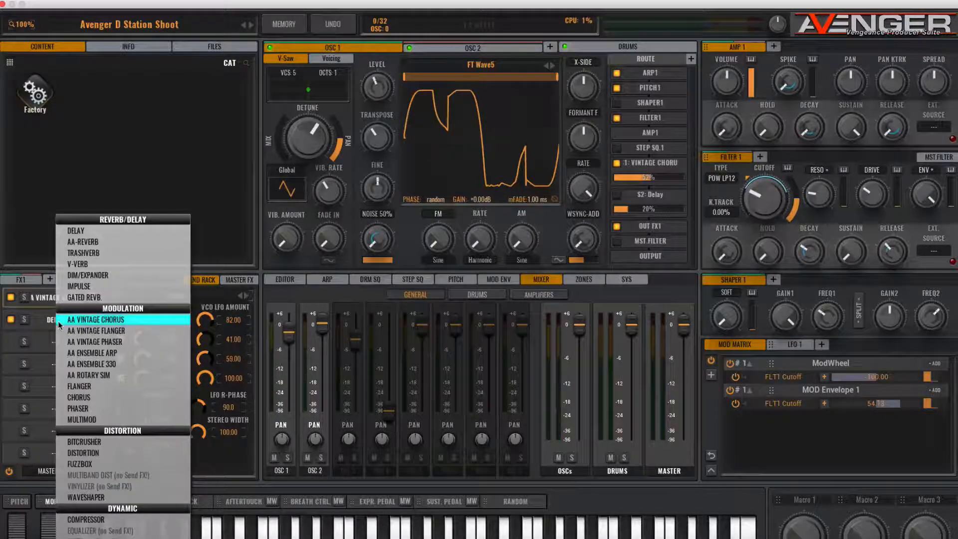
click(93, 263)
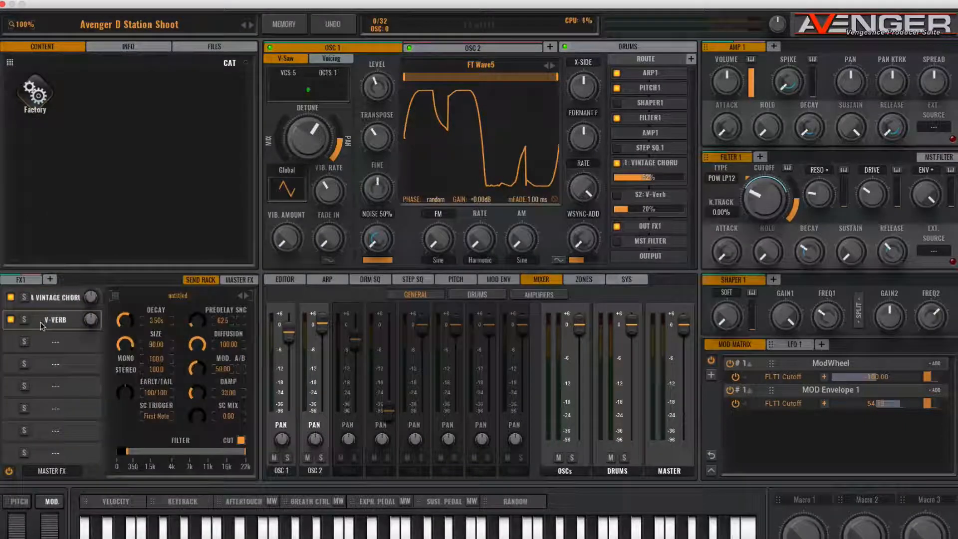
- Add the S2: V-Verb send to OSC 2's routing
click(460, 48)
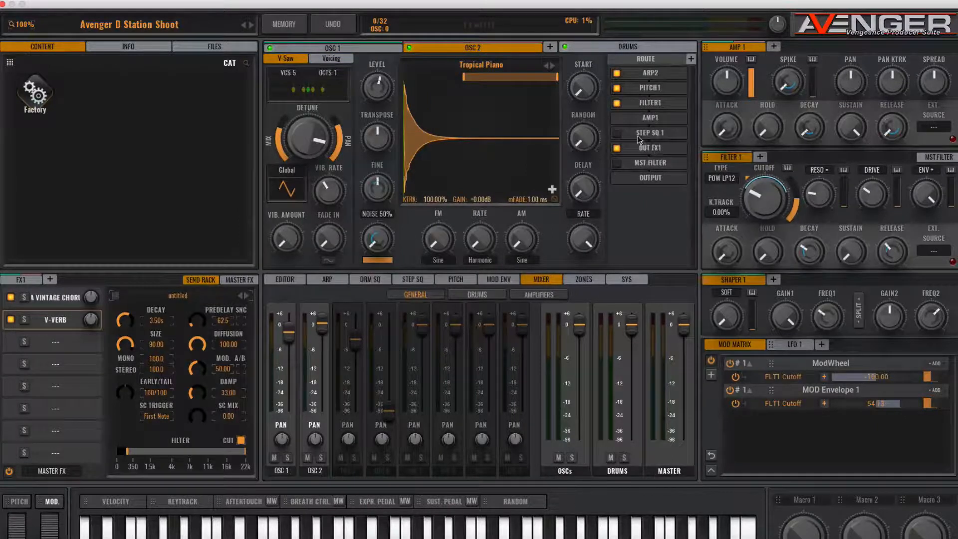
click(692, 58)
click(654, 119)
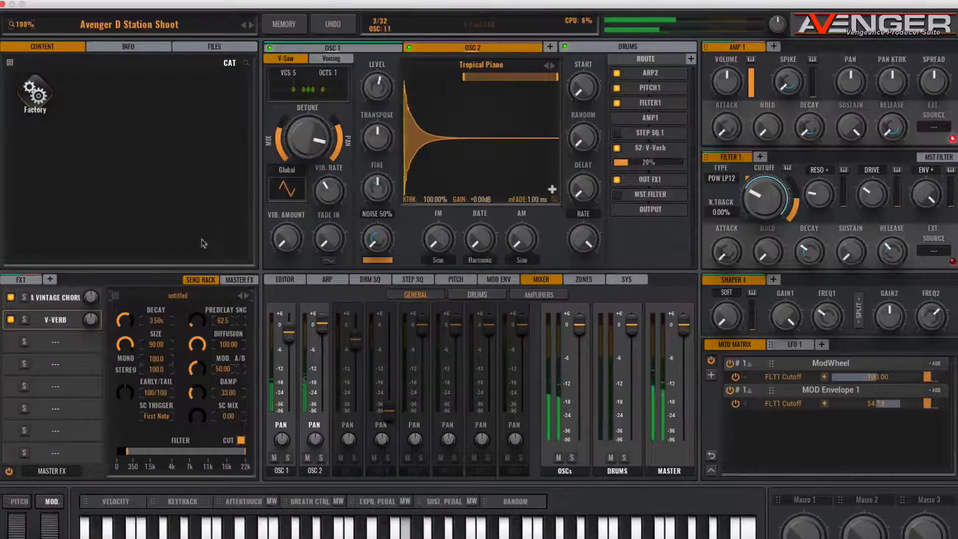
- Reduce the V-Verb's size to 24.21 and raise the lower limit of its filter range to just below 4k
drag(128, 346, 126, 360)
drag(133, 400, 125, 371)
drag(131, 453, 162, 454)
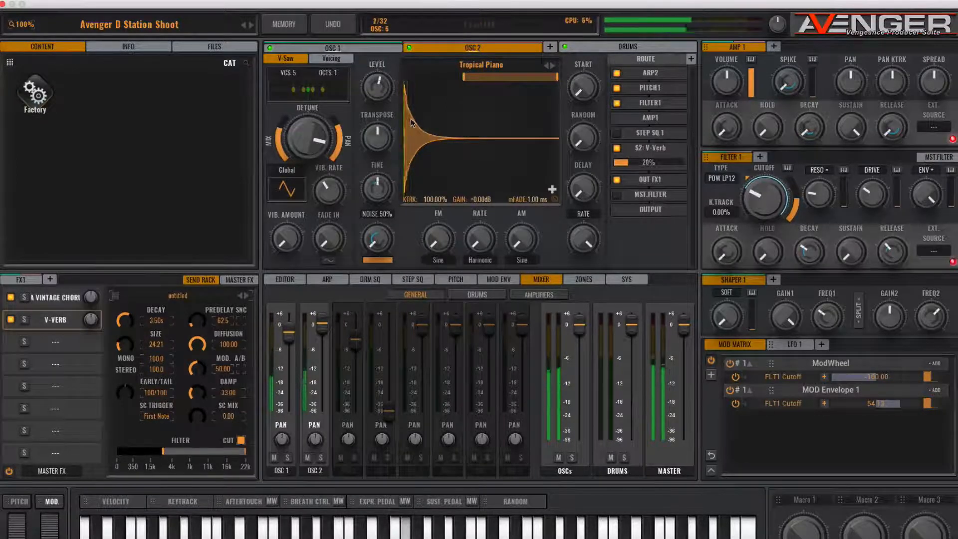
- Add a third oscillator and load the Noise Motor 1 sample from Factory Organic Noises into it
click(551, 48)
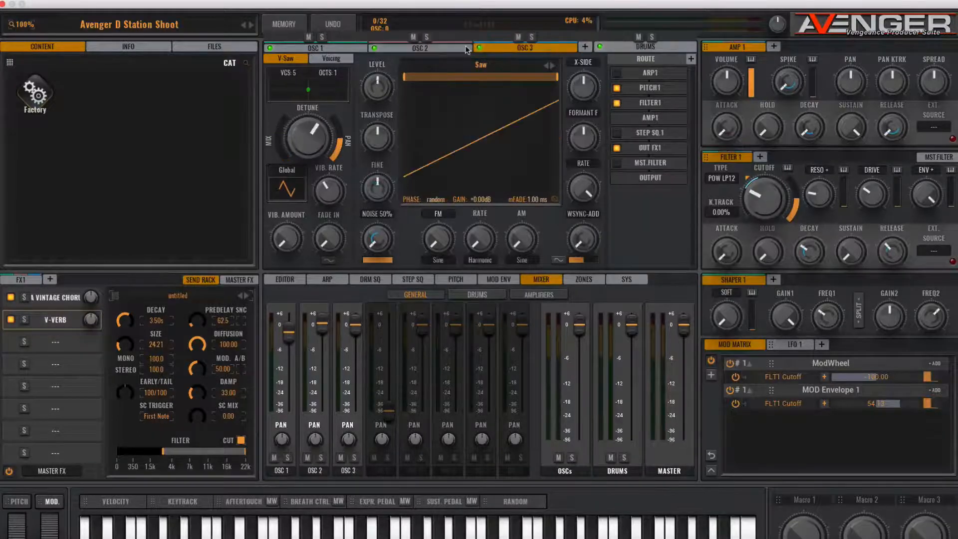
click(484, 65)
mouse_move(494, 287)
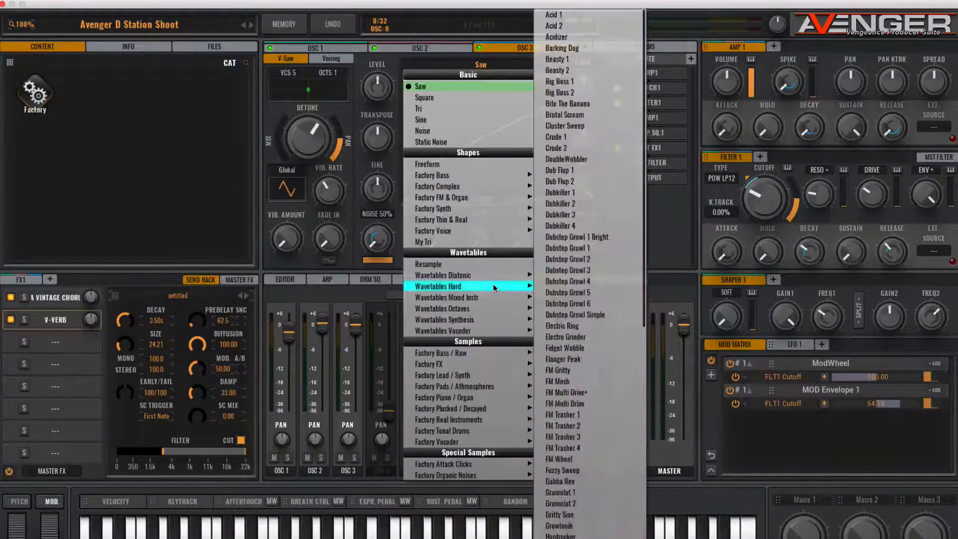
mouse_move(495, 469)
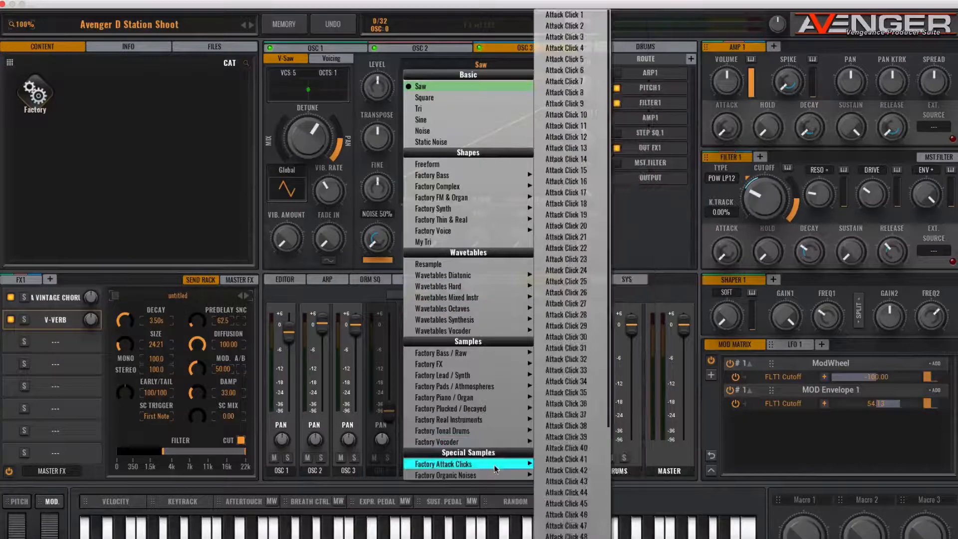
mouse_move(453, 477)
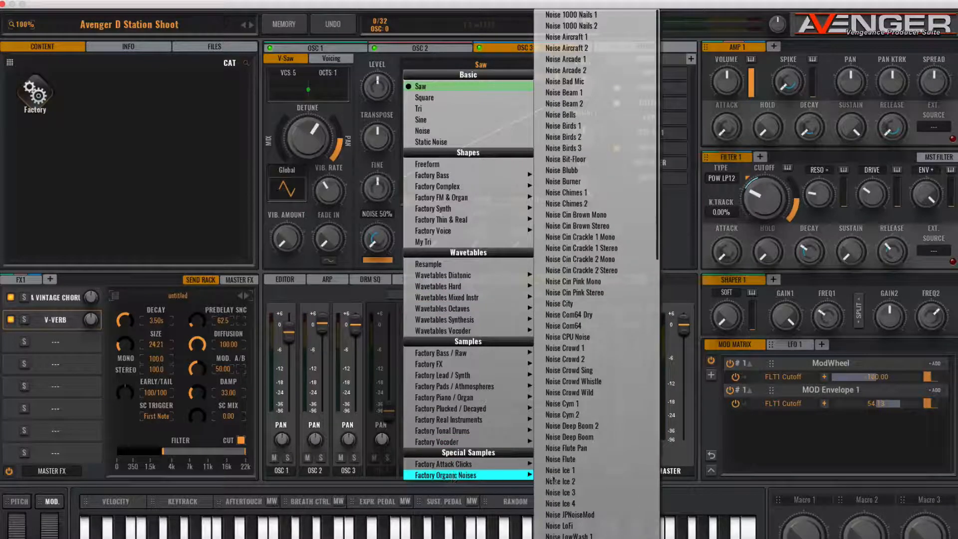
scroll(594, 475, down, 5)
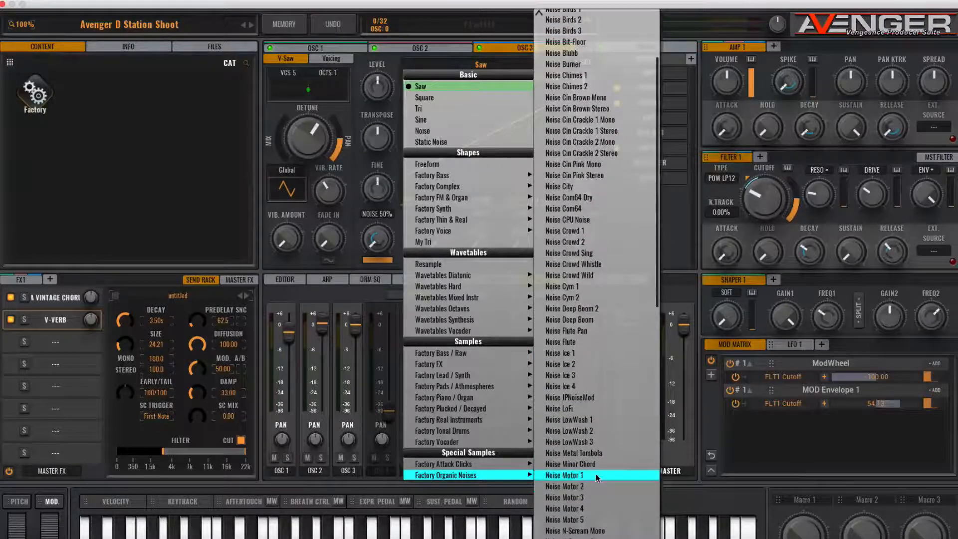
click(595, 474)
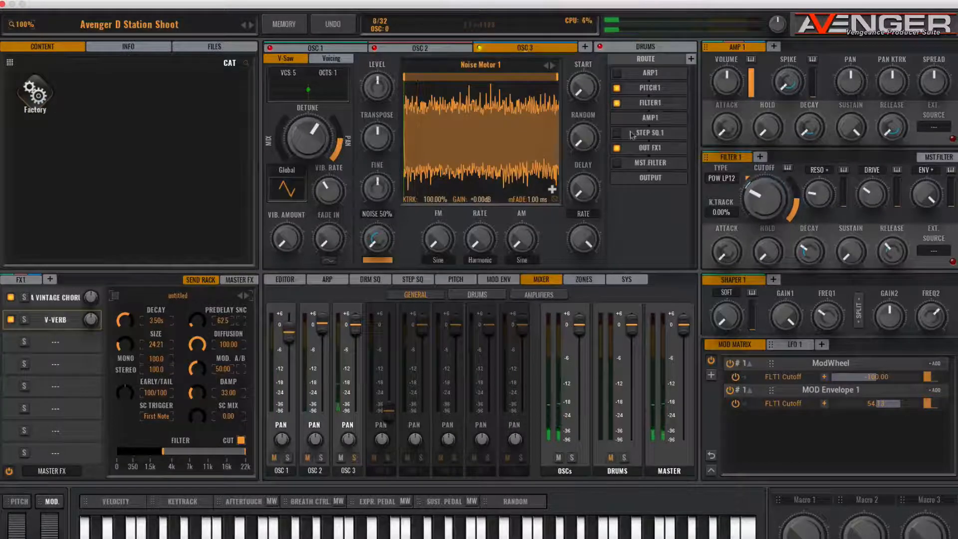
- Route OSC 3 through STEP SQ.1 instead of FILTER1, lower its transpose slightly, and open the step sequencer
click(617, 103)
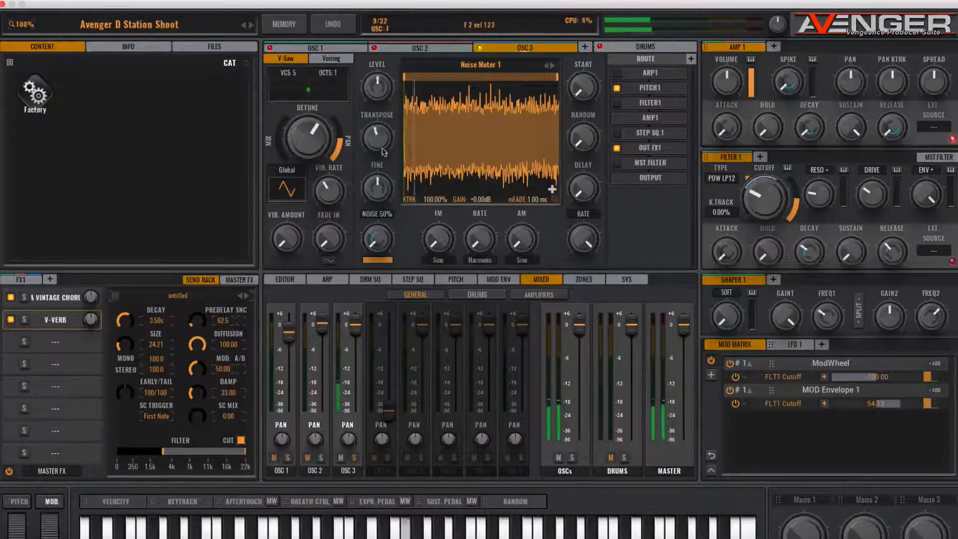
drag(378, 139, 378, 148)
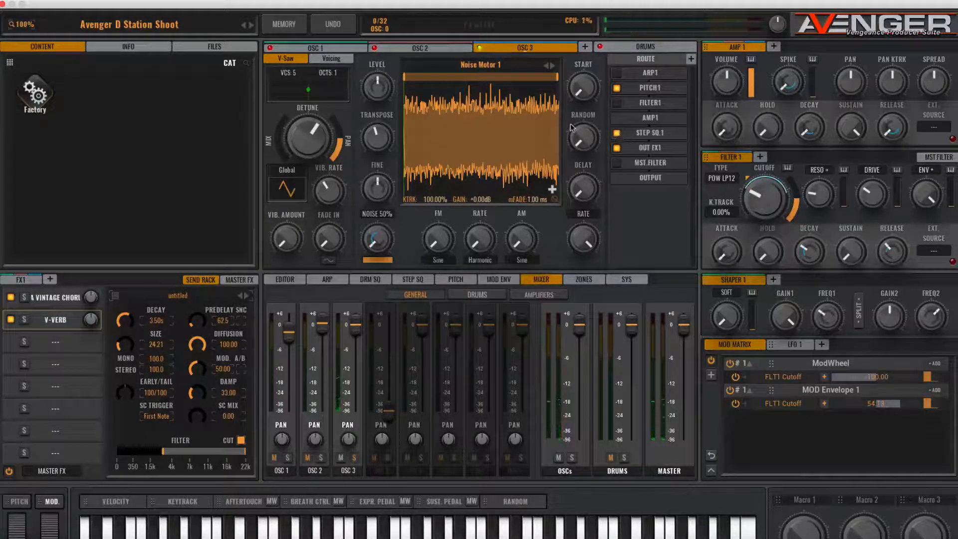
click(410, 281)
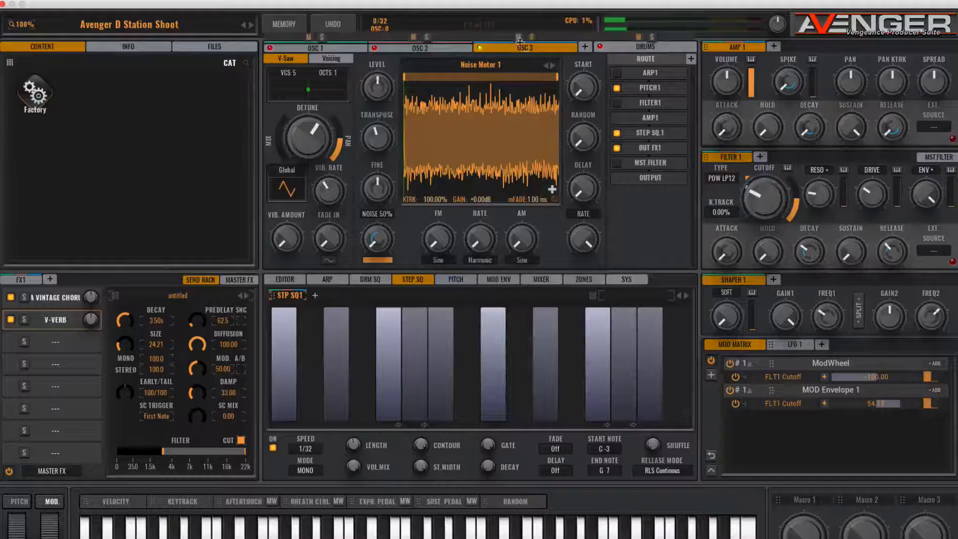
- Lower OSC 3's mixer level to a little below 0 dB
click(547, 280)
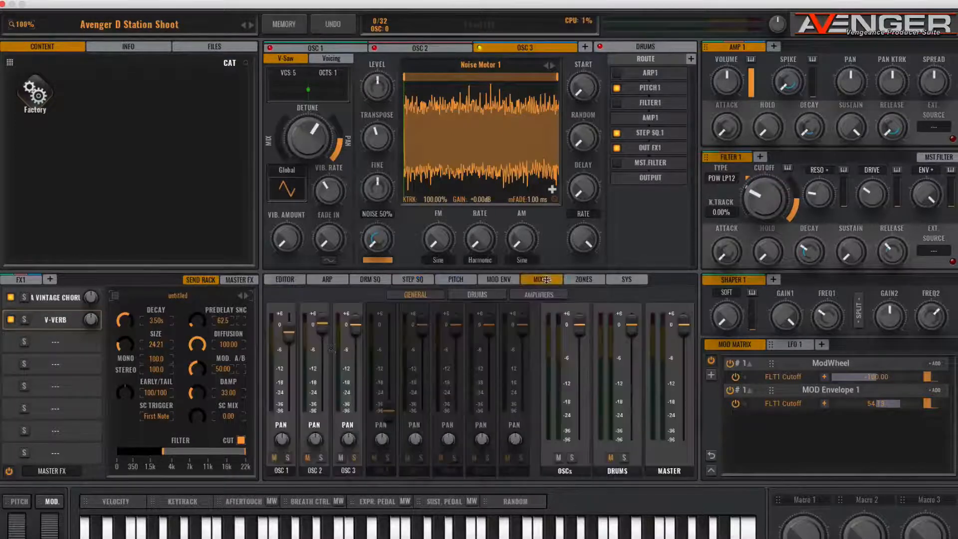
drag(364, 330, 364, 340)
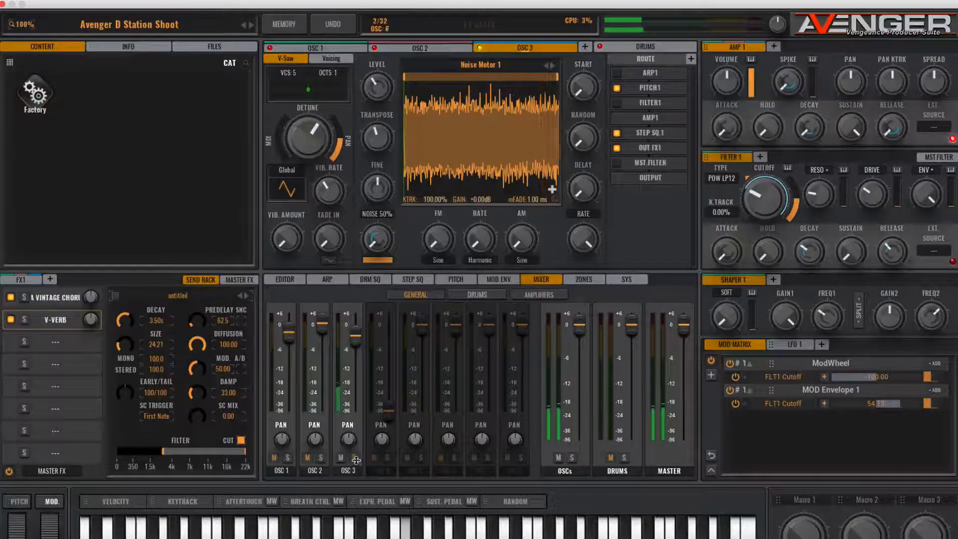
drag(357, 333, 356, 339)
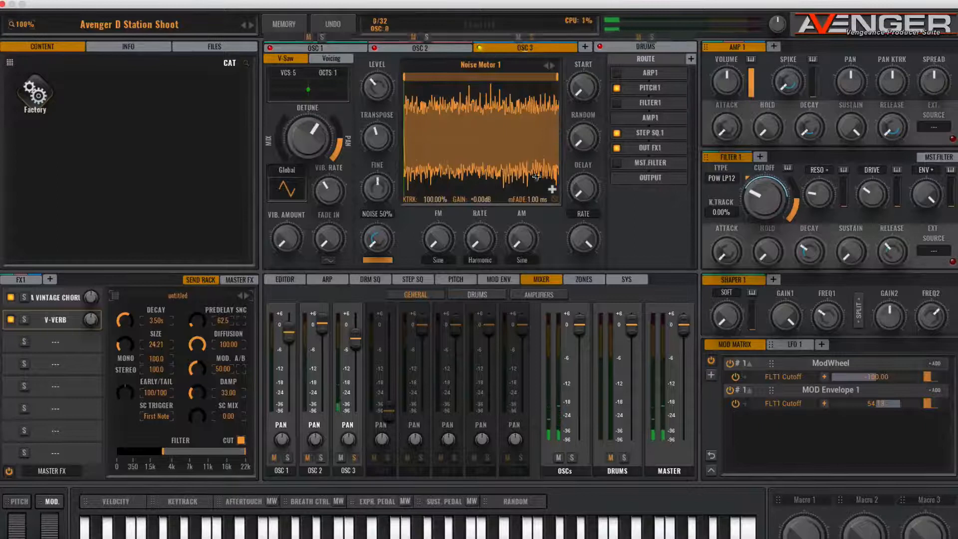
- Shorten both three-step blocks in STP SQ1 to two steps by removing the last step of each
click(414, 279)
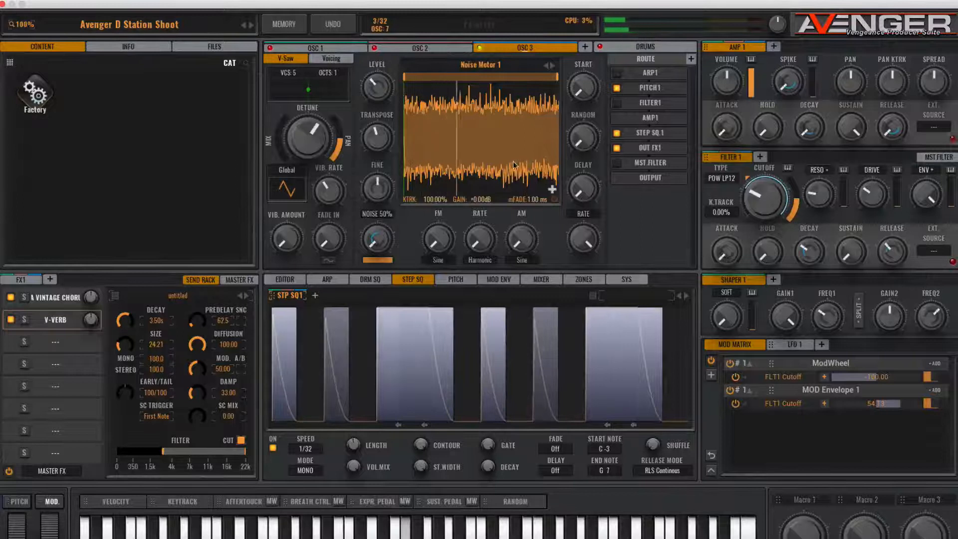
click(440, 375)
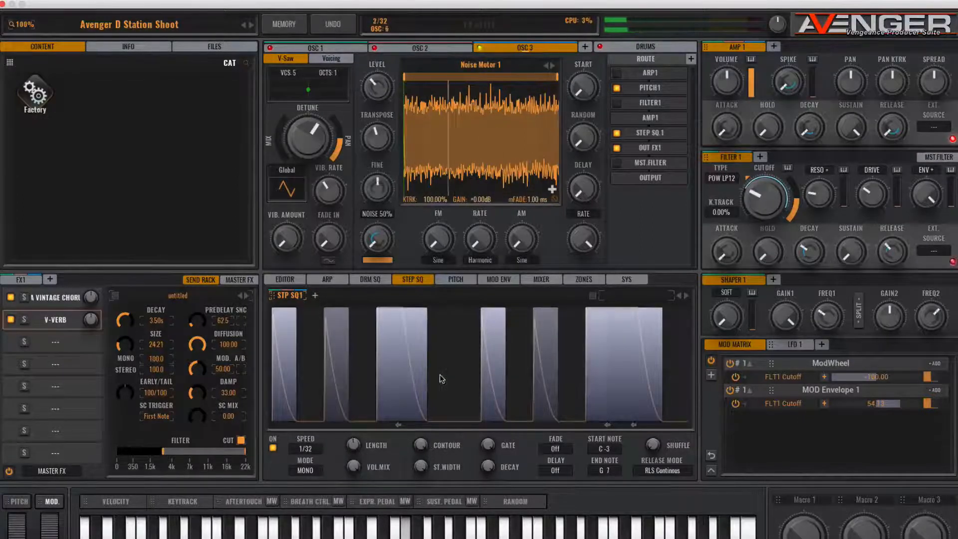
click(656, 360)
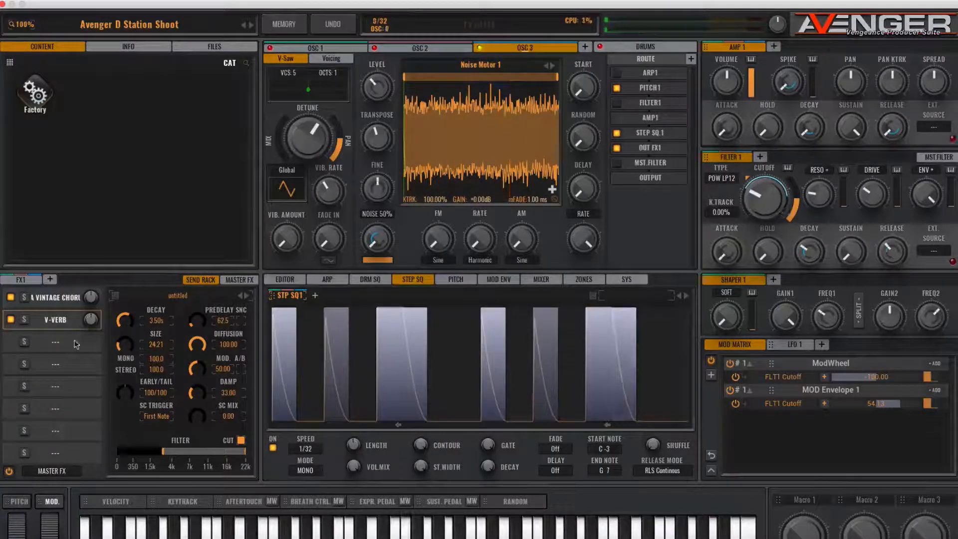
- Load AA Vintage Flanger into the first slot of FX1
click(35, 281)
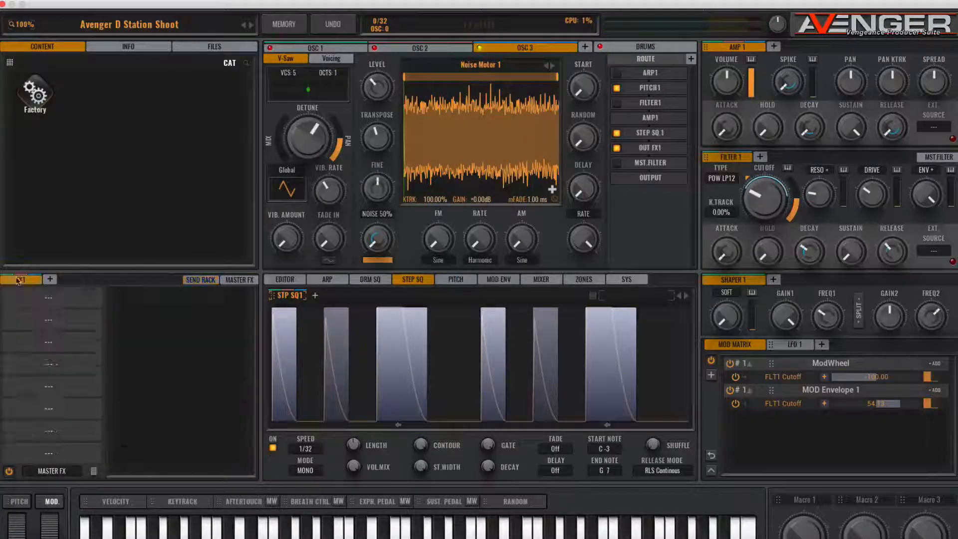
click(46, 300)
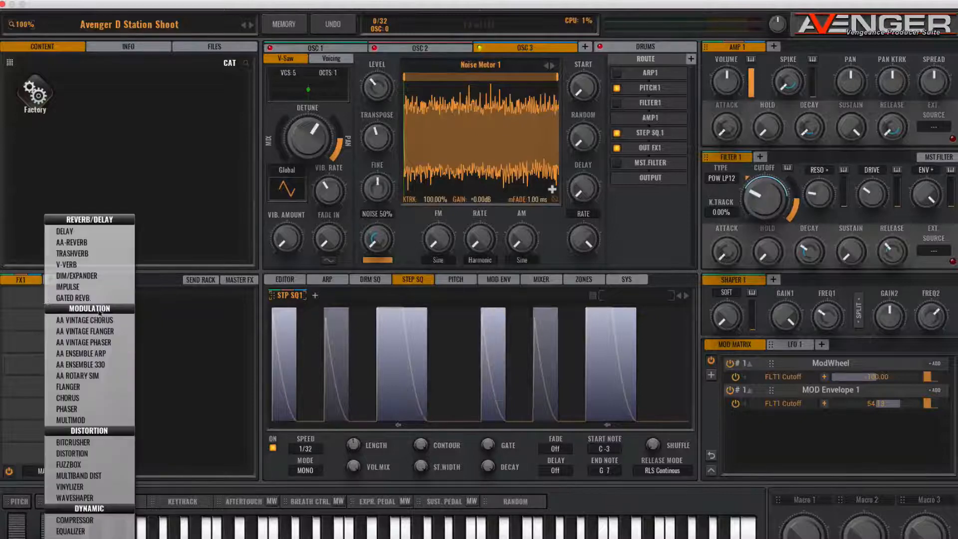
click(85, 331)
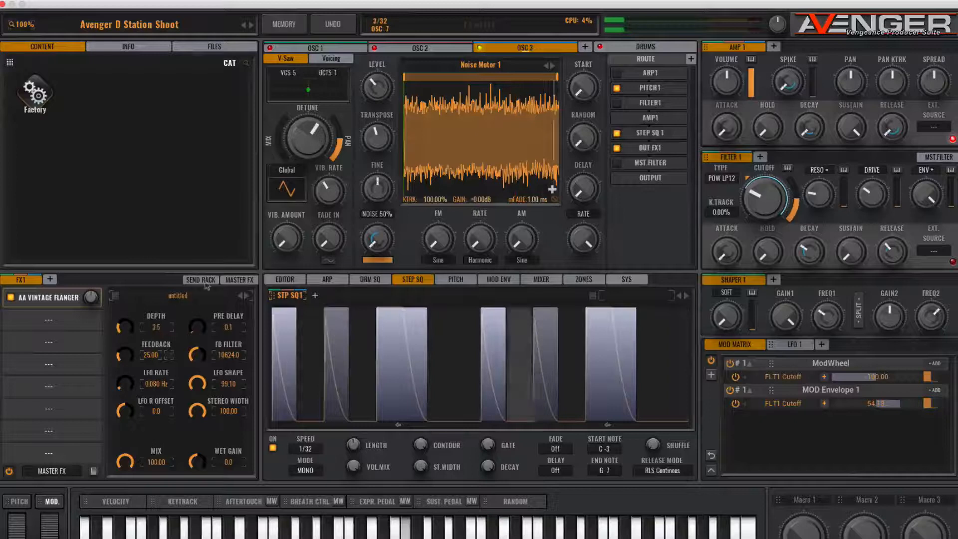
- Switch off OUT FX1 in the routing of OSC 2 and OSC 1, and end the solo on OSC 3
mouse_move(439, 46)
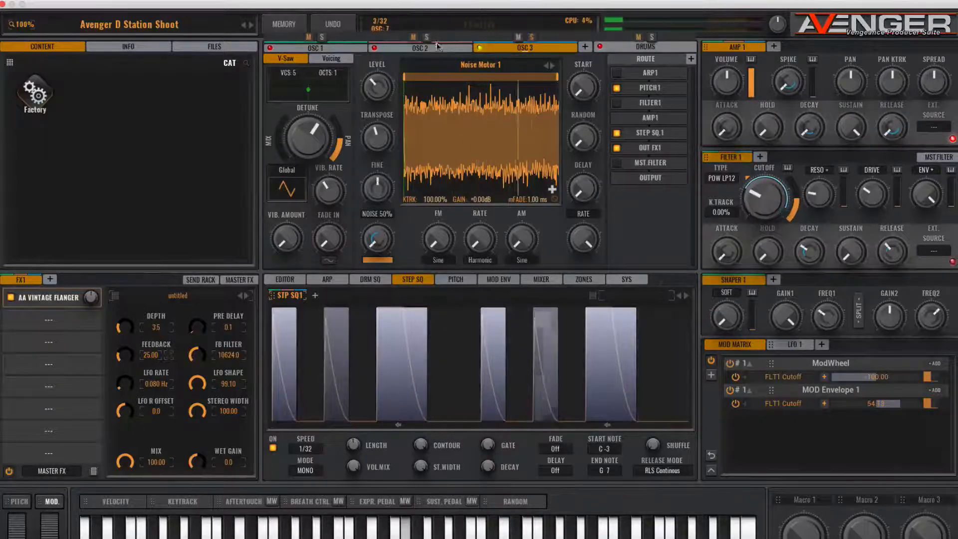
click(438, 46)
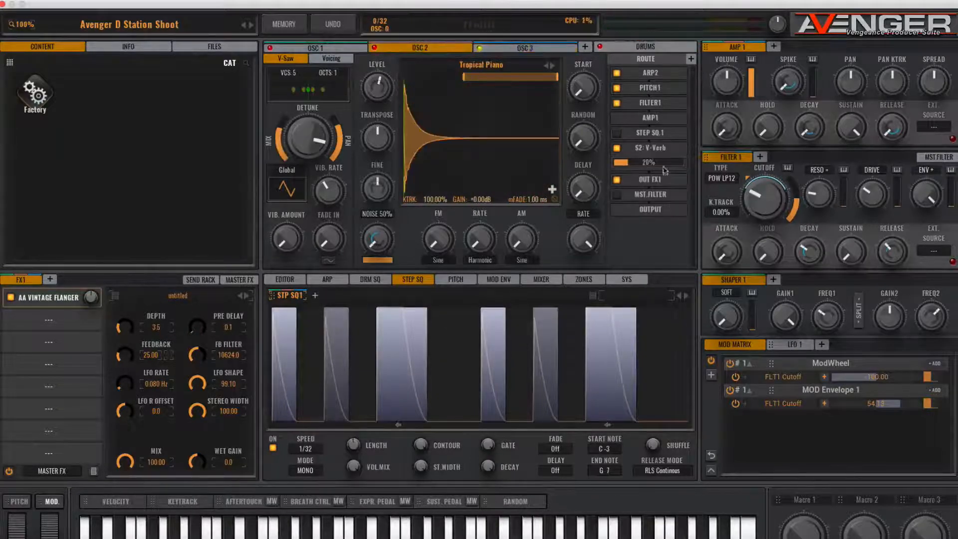
click(617, 180)
click(296, 48)
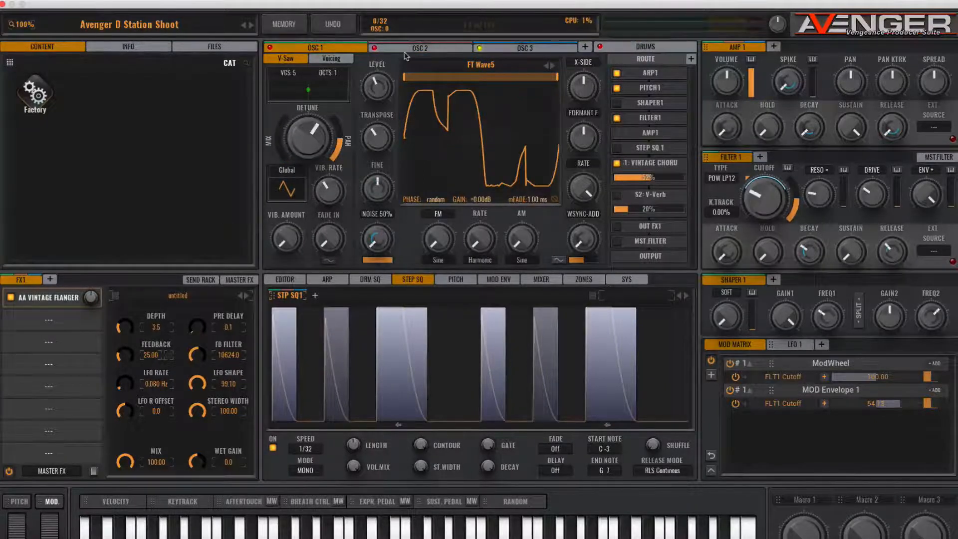
click(532, 36)
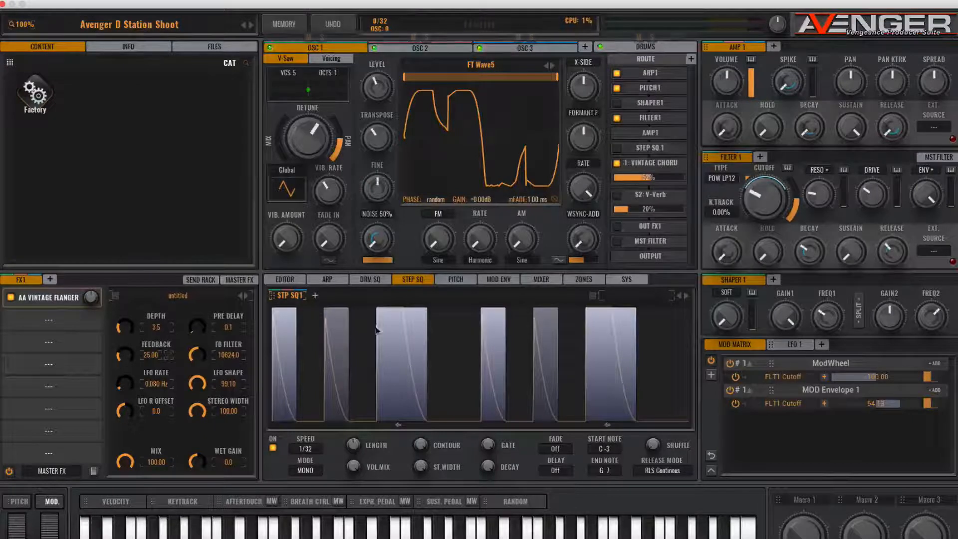
- Raise OSC 3's mixer level to slightly above 0 dB and return its transpose to the centre position
click(552, 282)
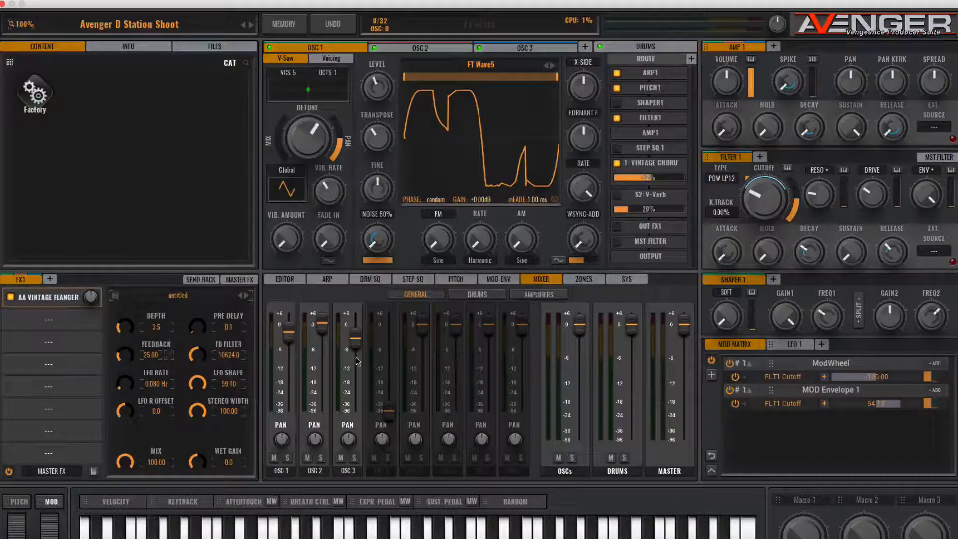
drag(355, 339, 355, 325)
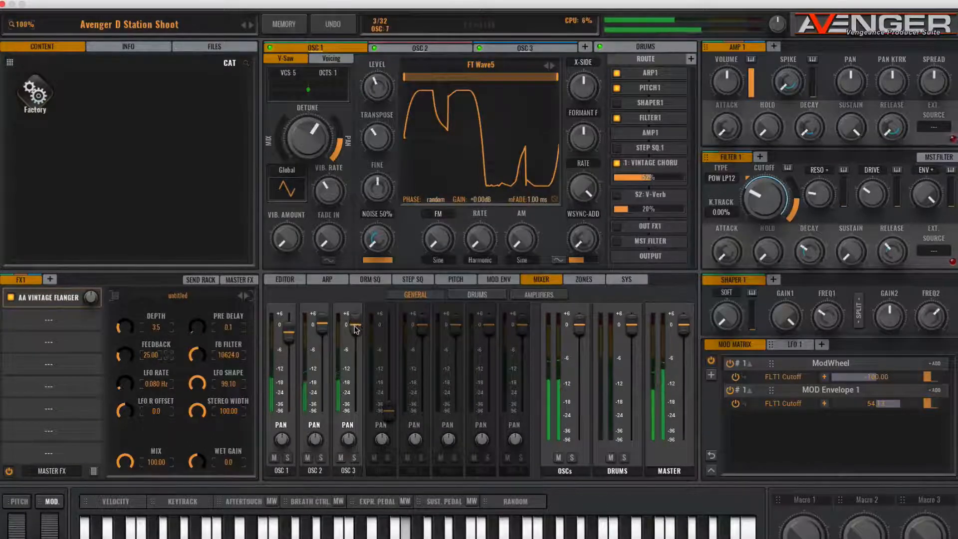
click(524, 48)
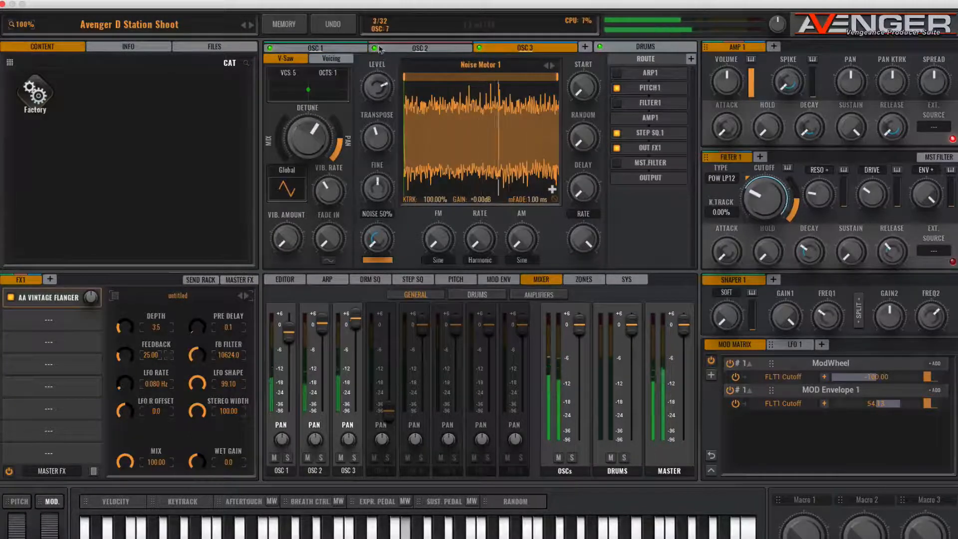
mouse_move(378, 136)
mouse_down()
mouse_move(377, 193)
mouse_move(376, 65)
mouse_move(377, 121)
mouse_up()
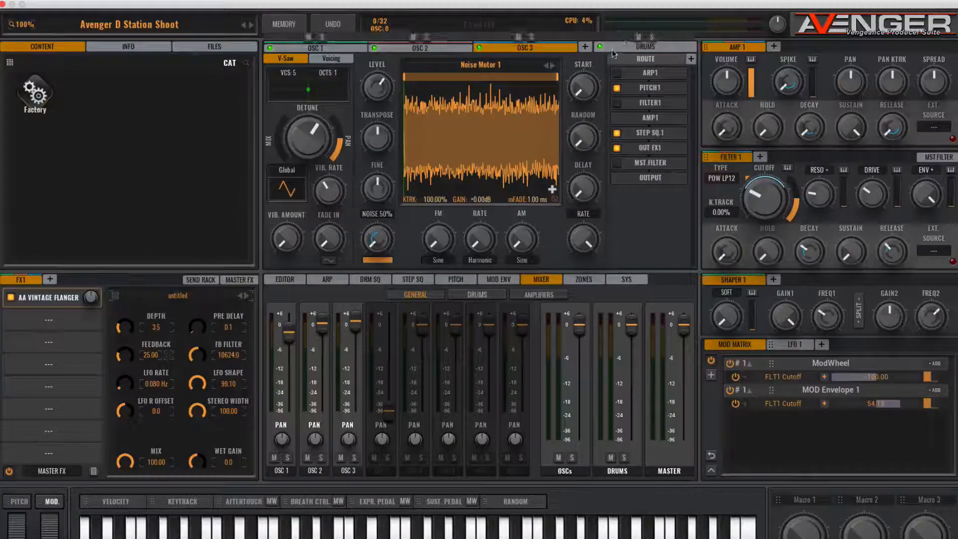
- Load the Analog 1 sequence from the Factory folder into the drums section
click(646, 47)
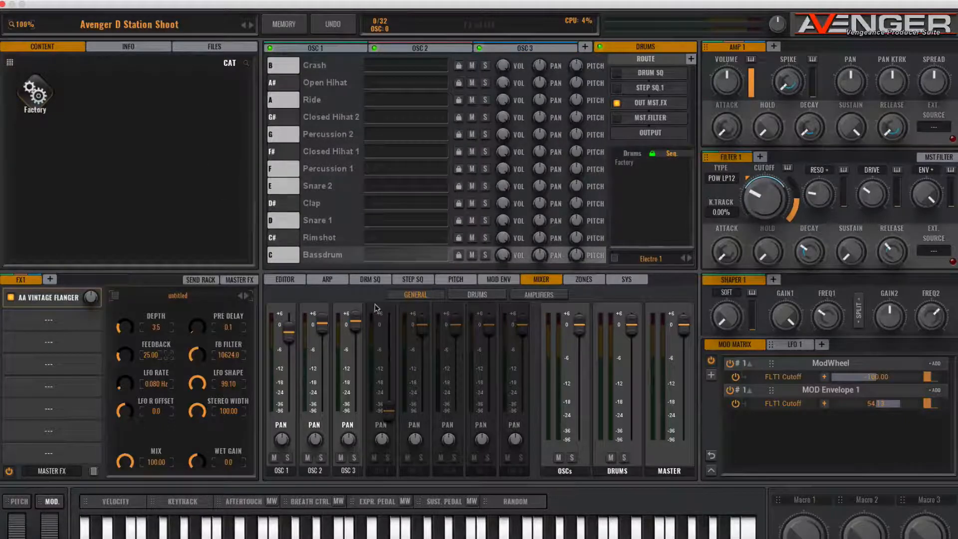
double_click(626, 165)
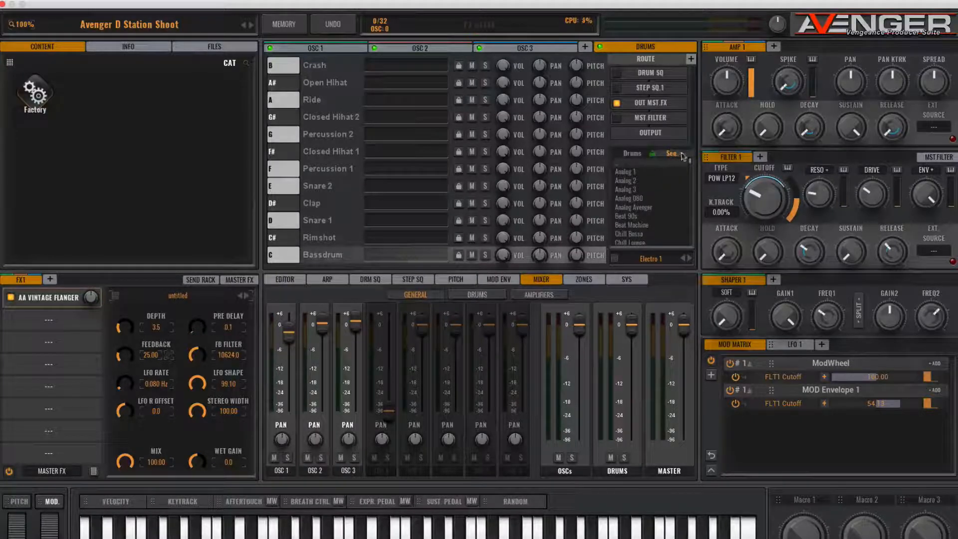
double_click(628, 172)
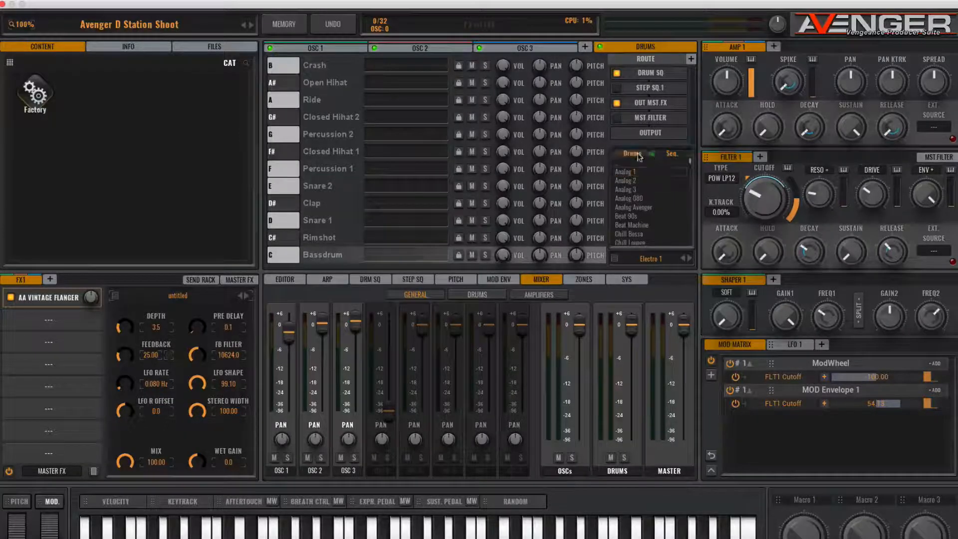
- Show the drum sequencer pattern and load the Analog 1 drum kit
click(354, 281)
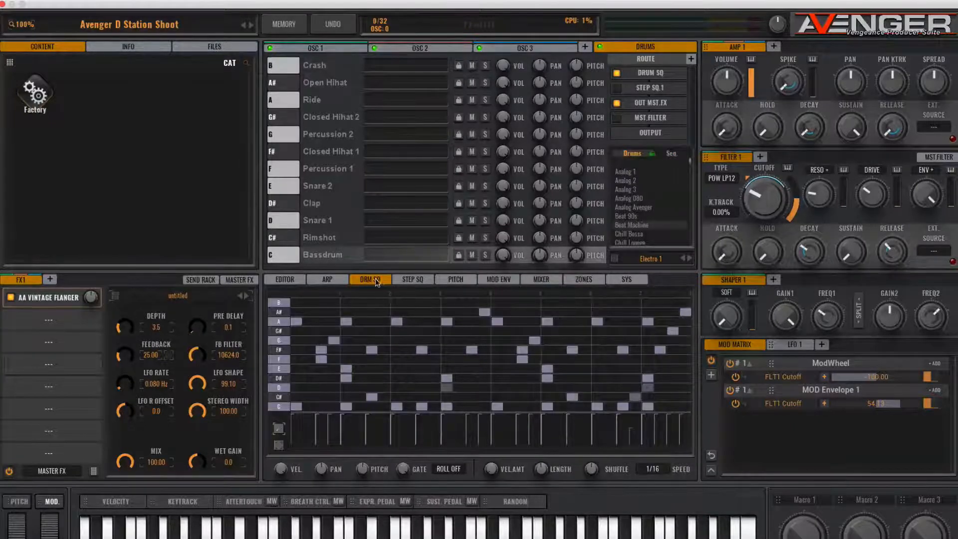
click(628, 172)
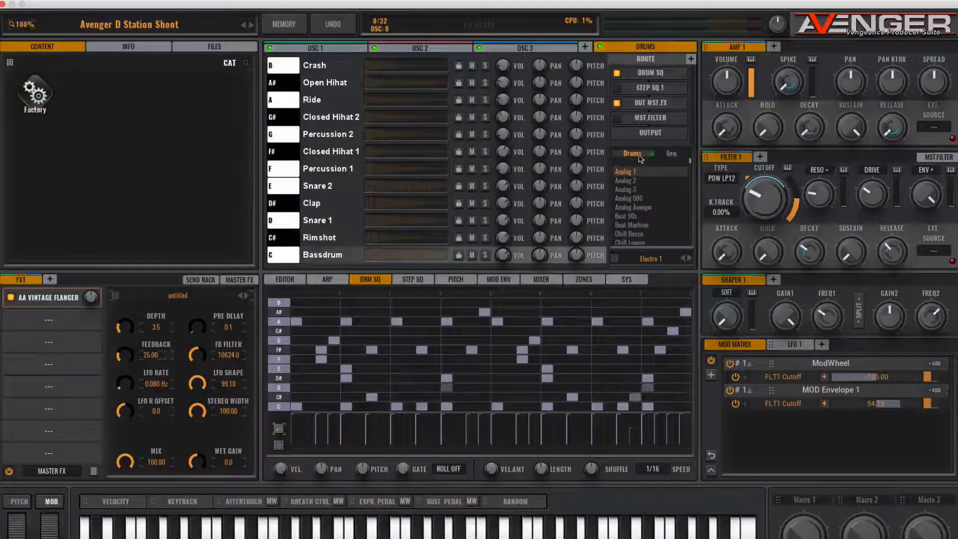
- Audition the drum sequences Analog 2, Analog 3 and the one after it in the list
click(667, 158)
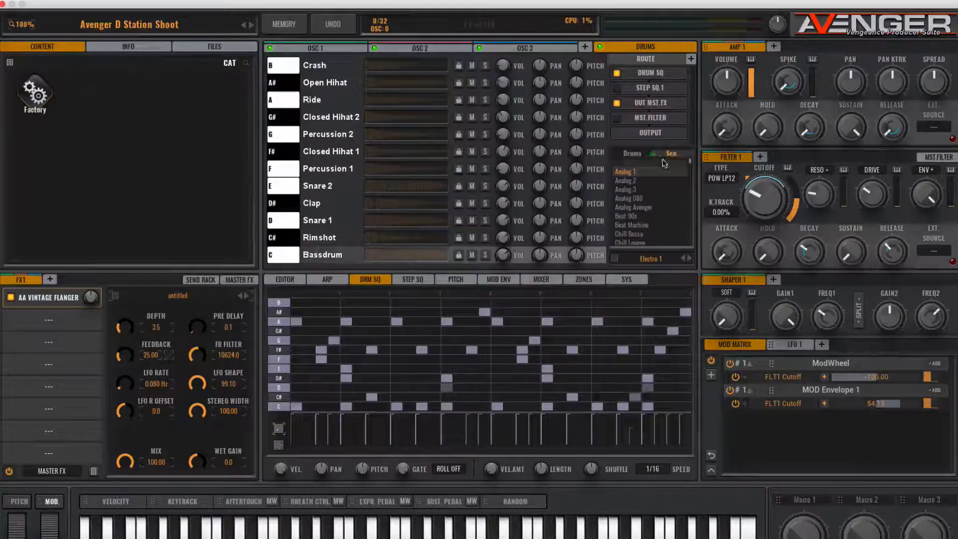
click(630, 182)
click(630, 191)
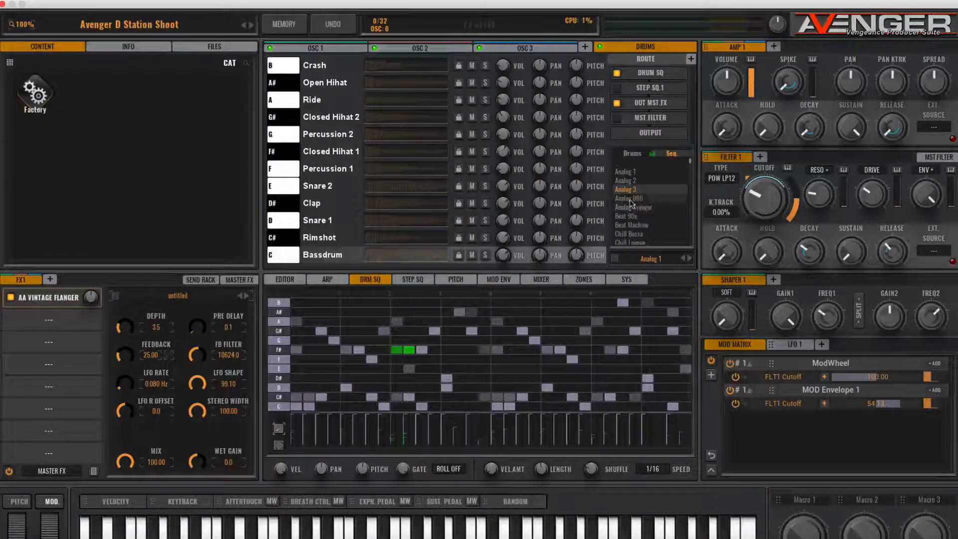
click(630, 199)
- Audition other drum kits such as Beat Machine and Analog 3, and return to the Analog 1 kit
click(643, 158)
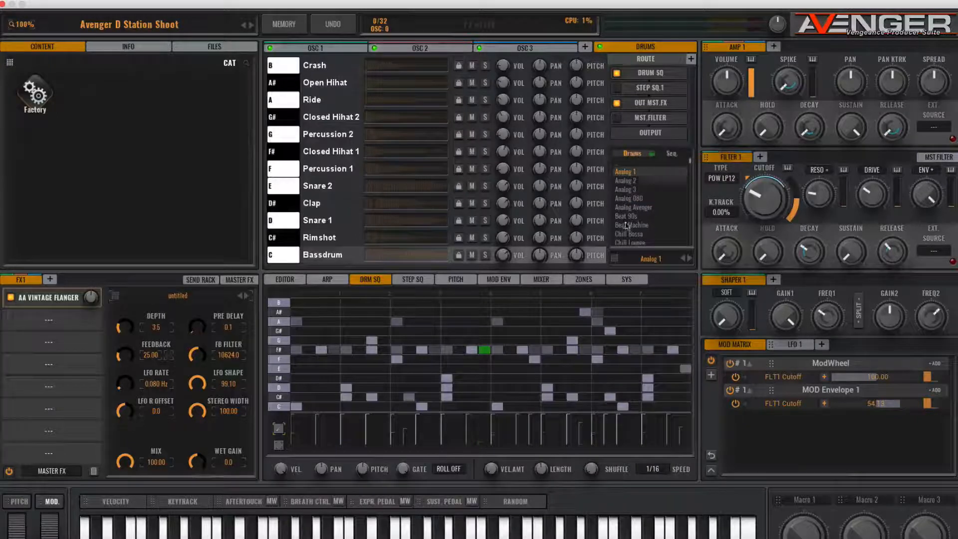
click(631, 198)
click(632, 225)
click(631, 189)
click(626, 172)
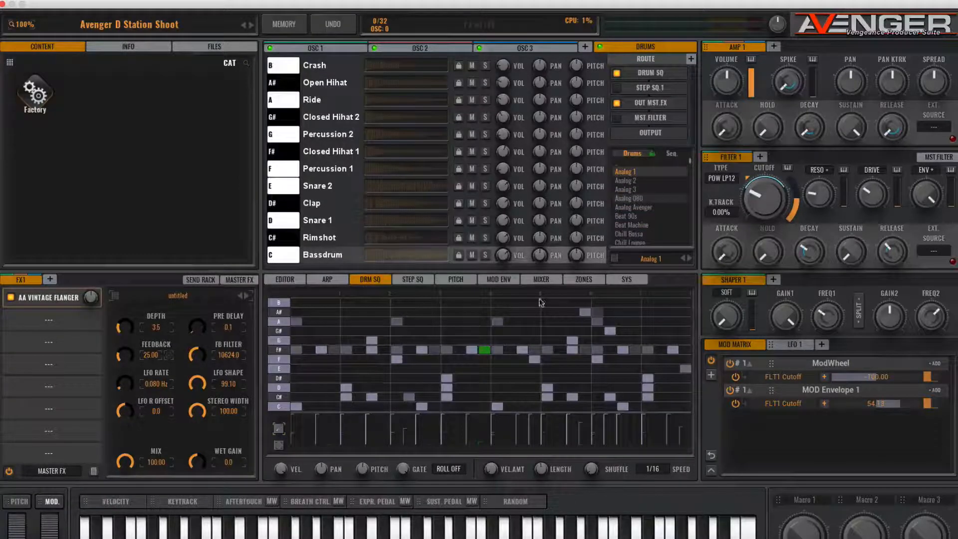
- Initialize the drum sequencer pattern and place four Bassdrum notes, one at the start of each of the first four beats
click(376, 282)
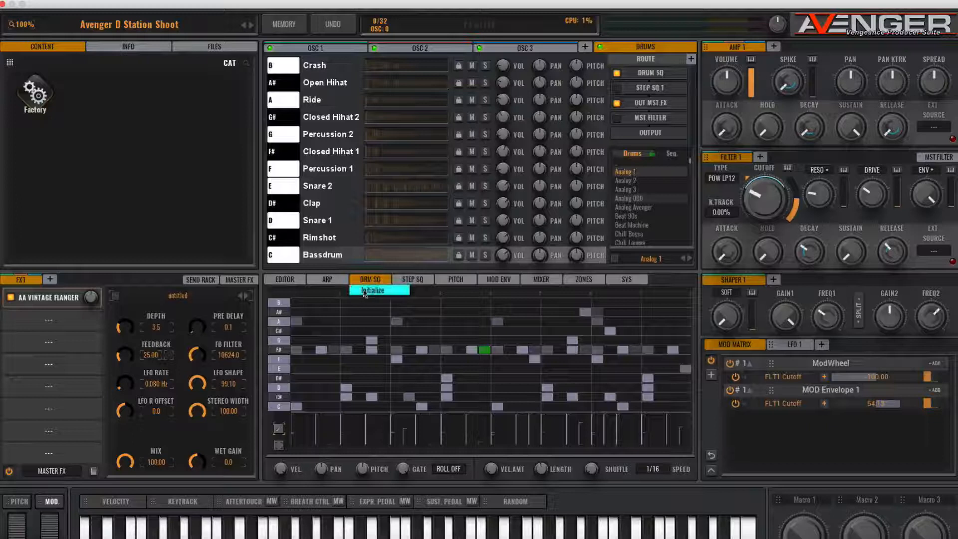
click(372, 290)
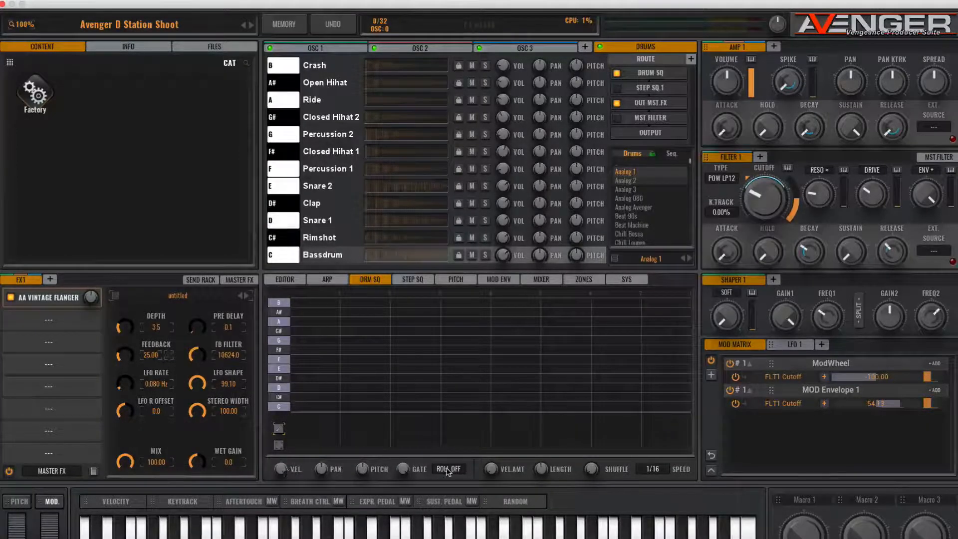
click(297, 407)
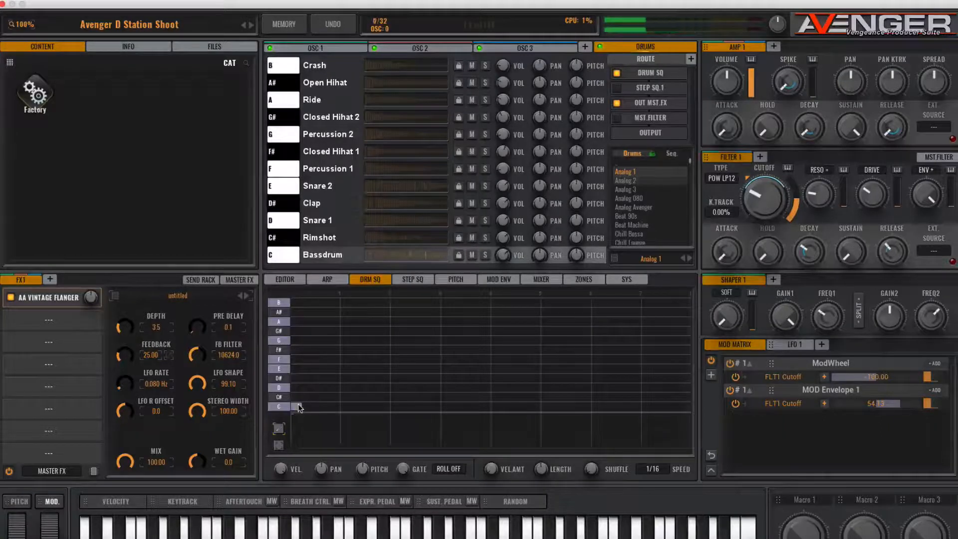
click(346, 406)
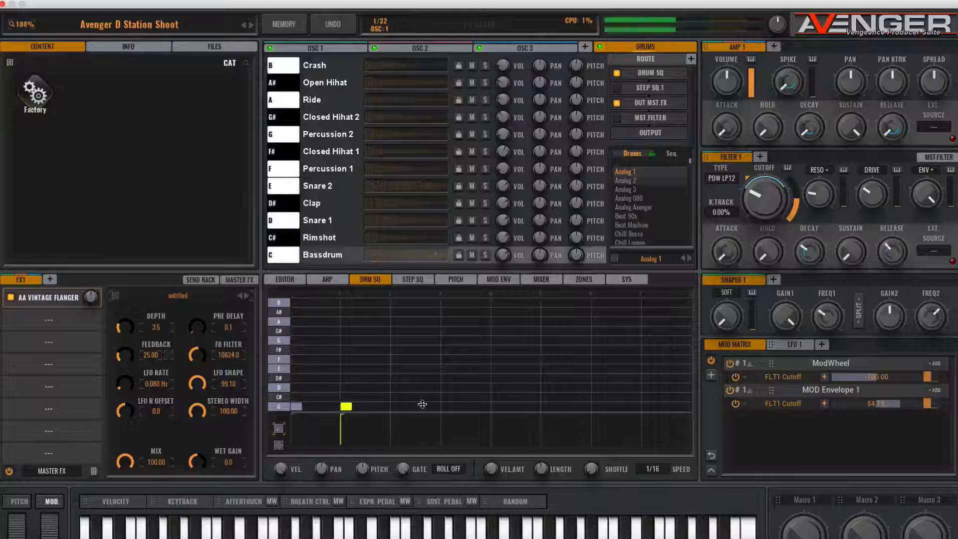
click(397, 406)
click(446, 407)
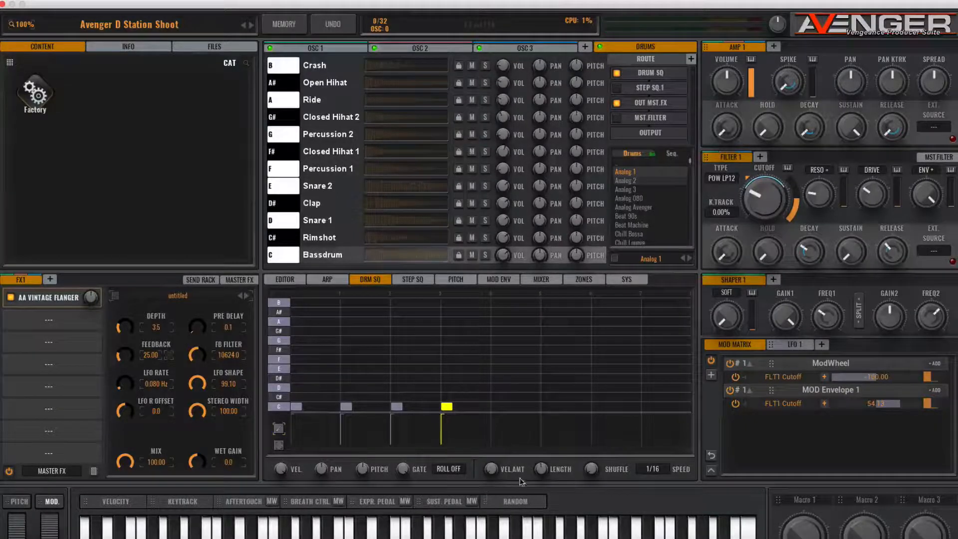
- Shorten the drum sequence to four beats and add Closed Hihat 1 notes on all four off-beats
drag(541, 474, 545, 505)
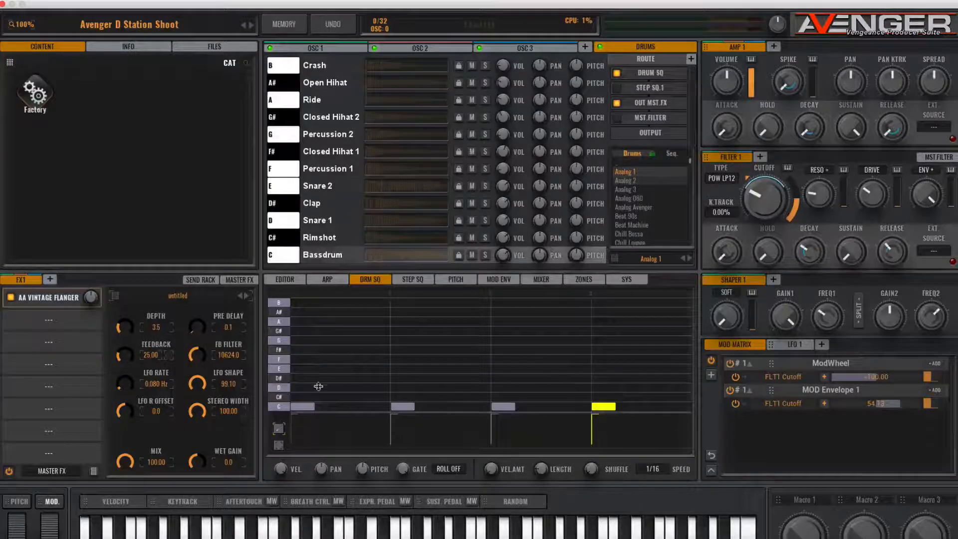
drag(356, 387, 352, 352)
click(453, 350)
click(553, 349)
click(654, 349)
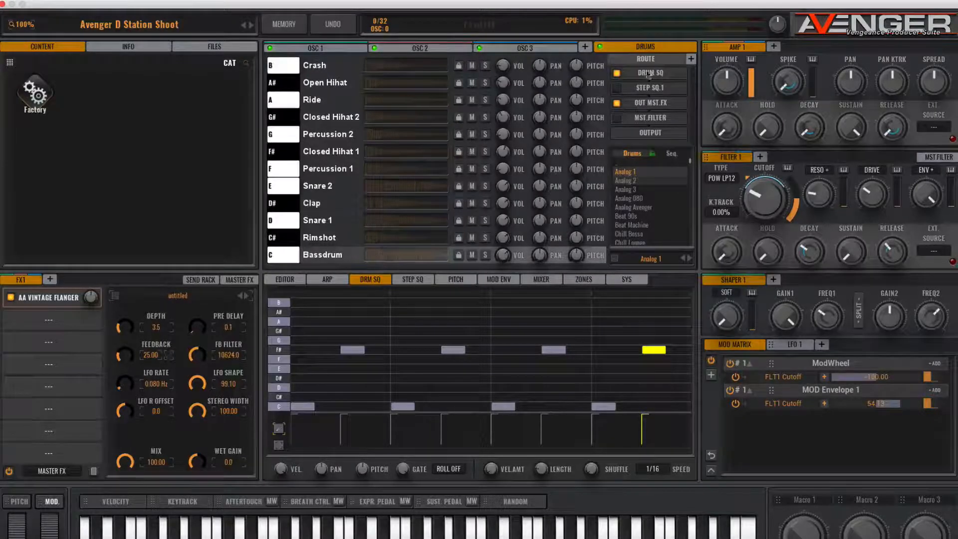
- Solo the drums and extend their key zone to the upper end of the keyboard
mouse_move(625, 46)
click(652, 38)
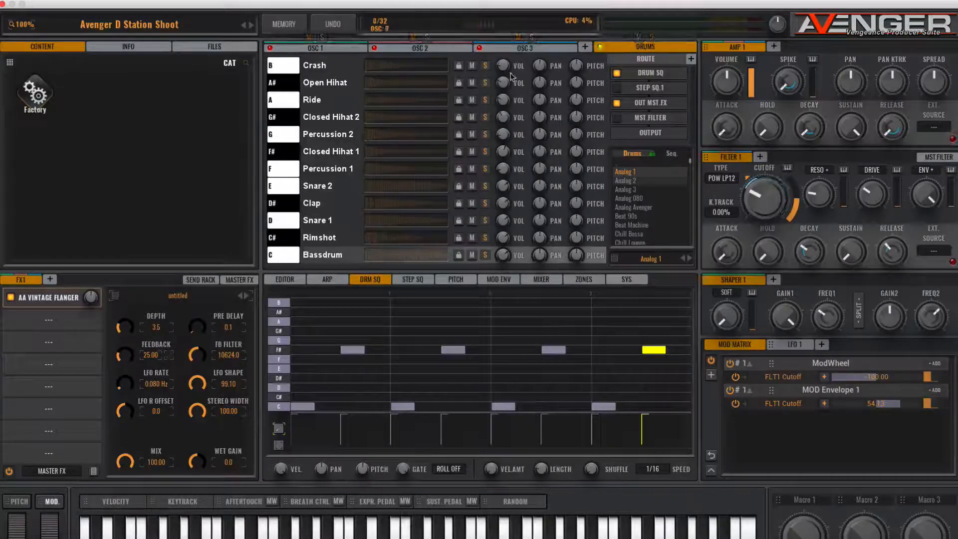
click(588, 281)
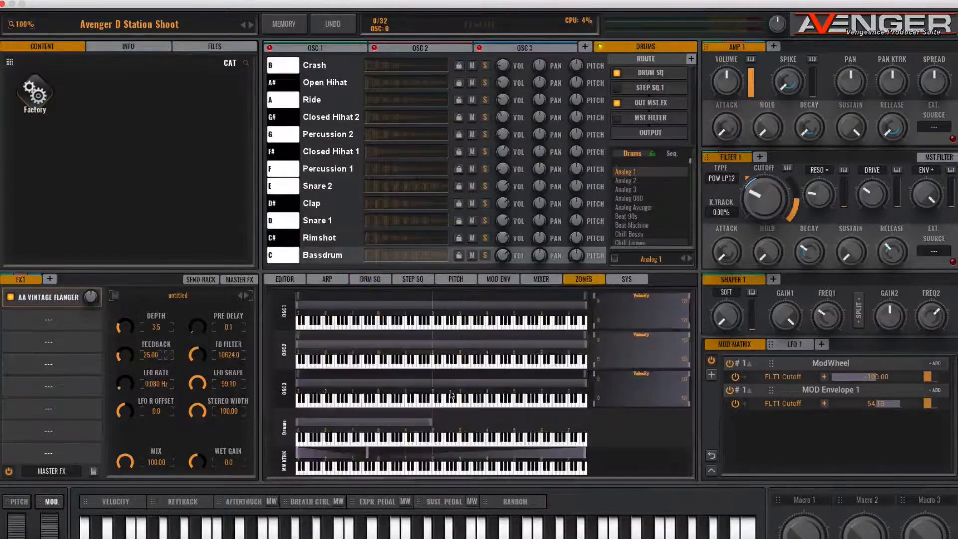
drag(432, 425, 559, 417)
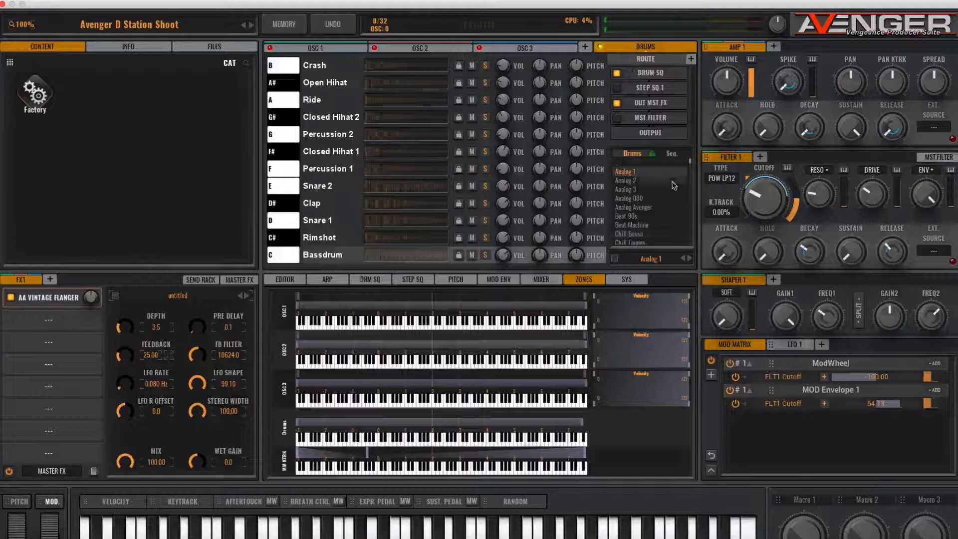
- Show the drum pattern again and audition the drum kits from Analog 2 through Beat Machine
click(378, 283)
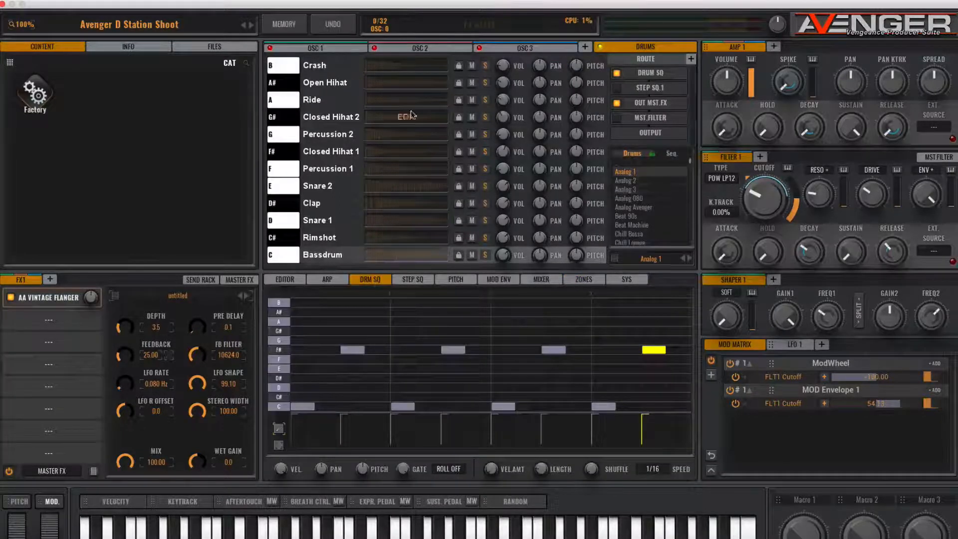
click(633, 182)
click(634, 192)
click(634, 198)
click(631, 208)
click(632, 216)
click(632, 225)
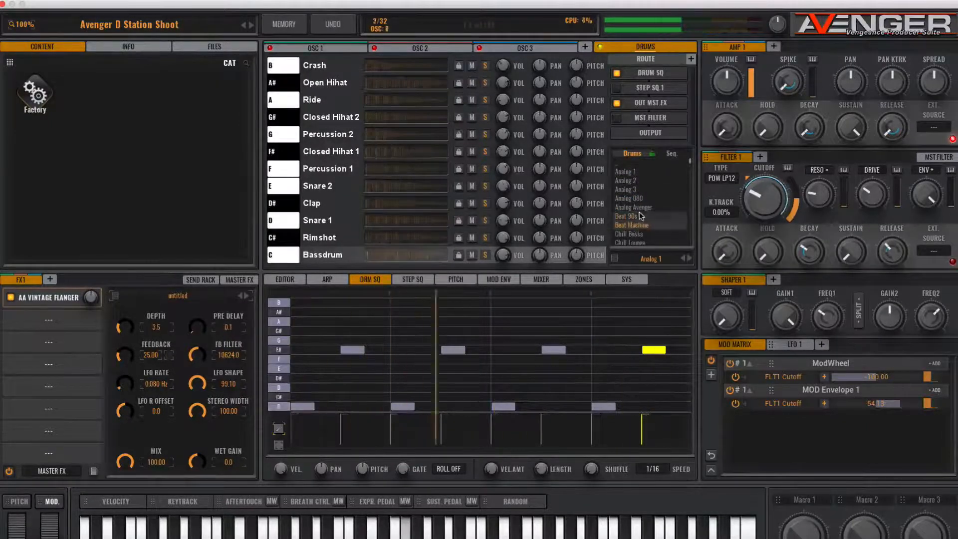
- Audition further drum kits, from Cinematic World through the Deephouse kits
scroll(630, 199, down, 3)
click(630, 197)
click(630, 214)
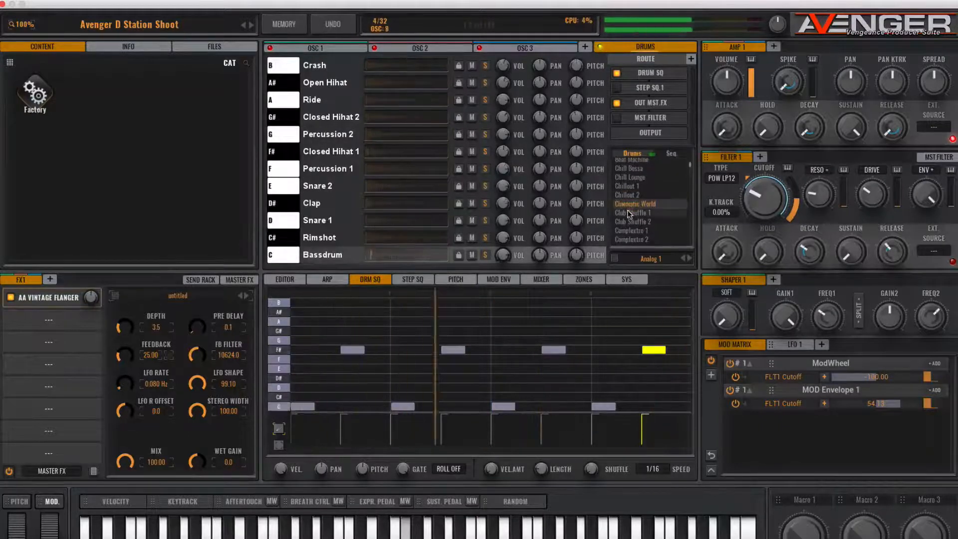
scroll(630, 214, down, 3)
click(630, 208)
scroll(631, 208, down, 1)
click(629, 206)
click(630, 212)
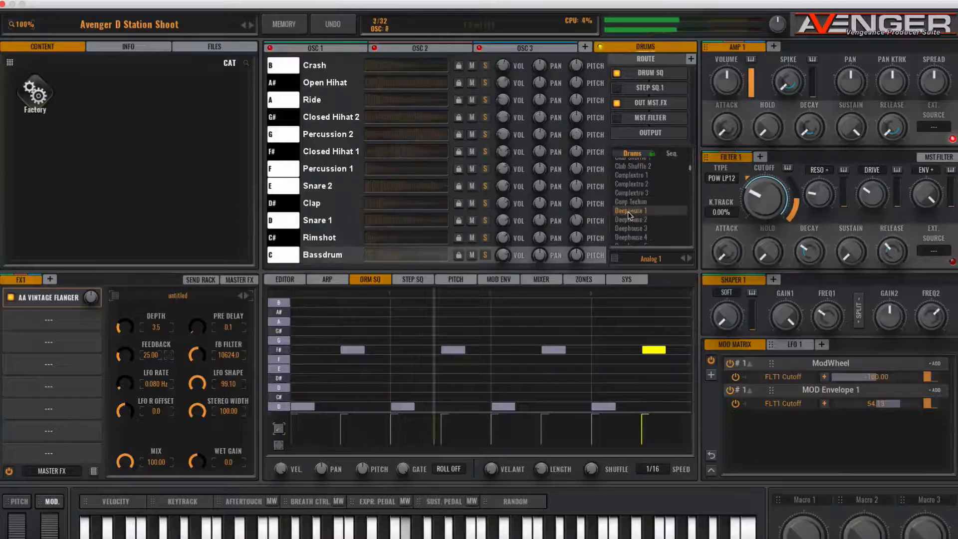
scroll(631, 217, down, 3)
click(630, 205)
click(634, 215)
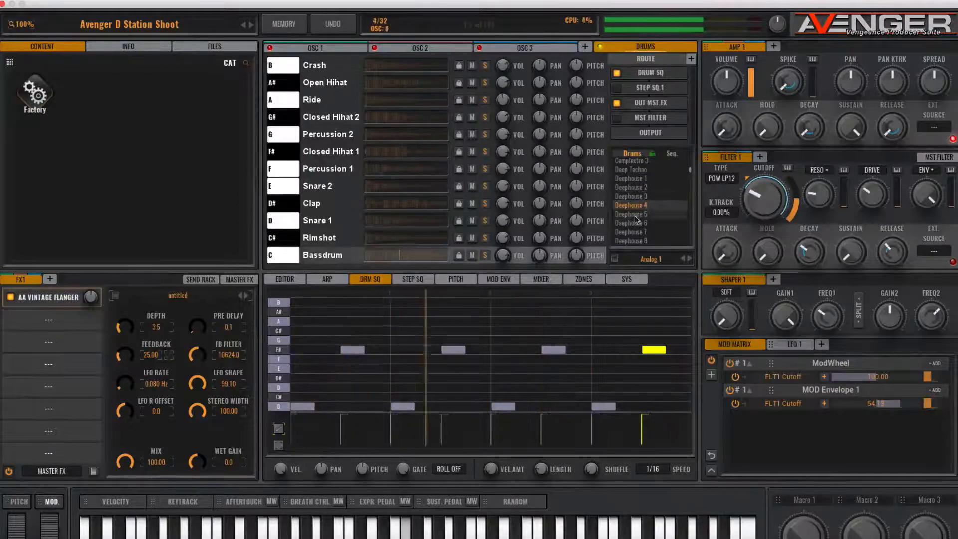
- Load the Deephouse 2 drum kit and lower the drums' mixer level to slightly below 0 dB
click(633, 186)
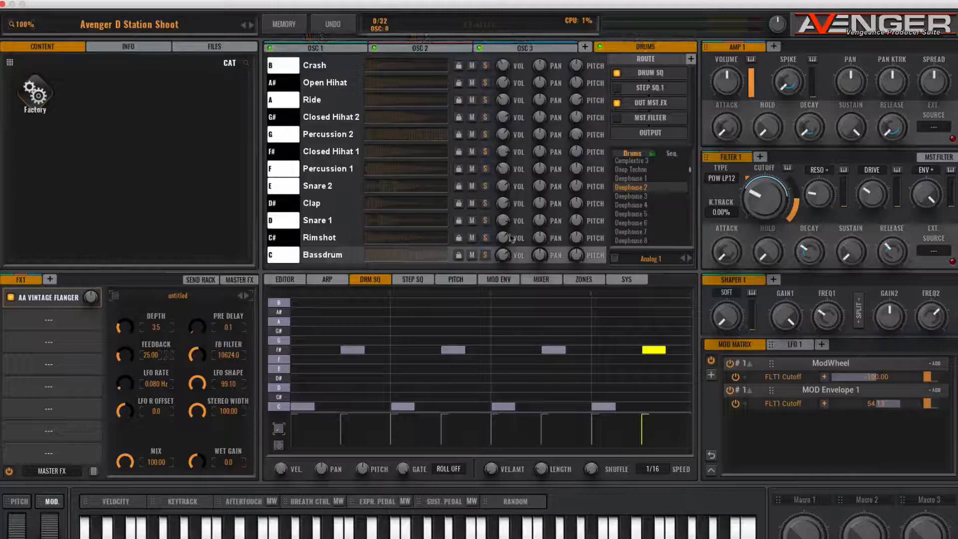
click(541, 280)
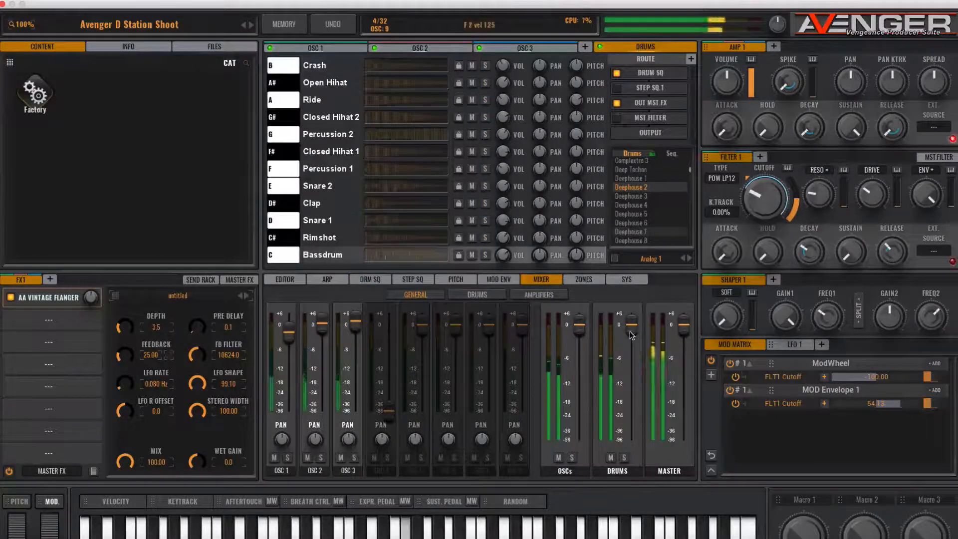
drag(631, 325, 633, 336)
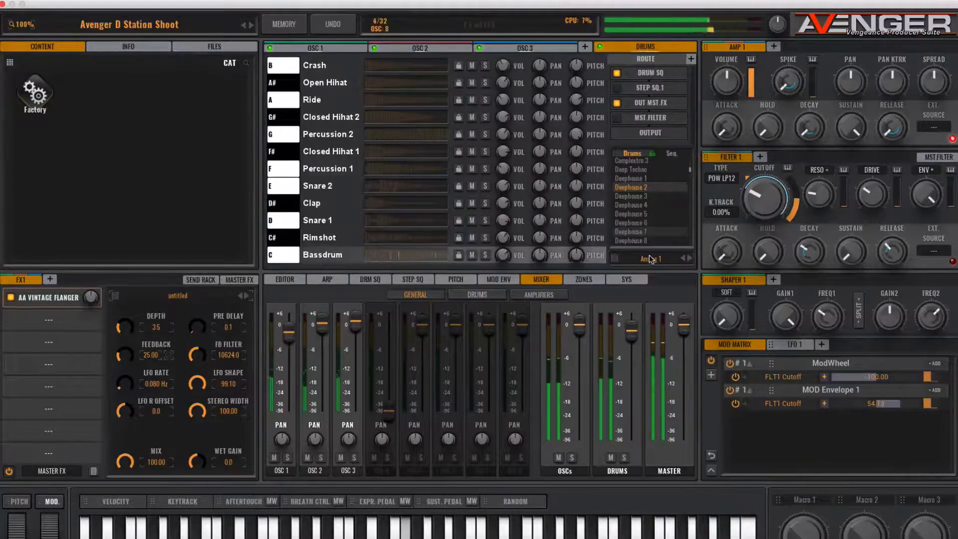
- Audition more drum kits further down the list, up to the Electro group
scroll(639, 206, down, 8)
scroll(639, 210, down, 10)
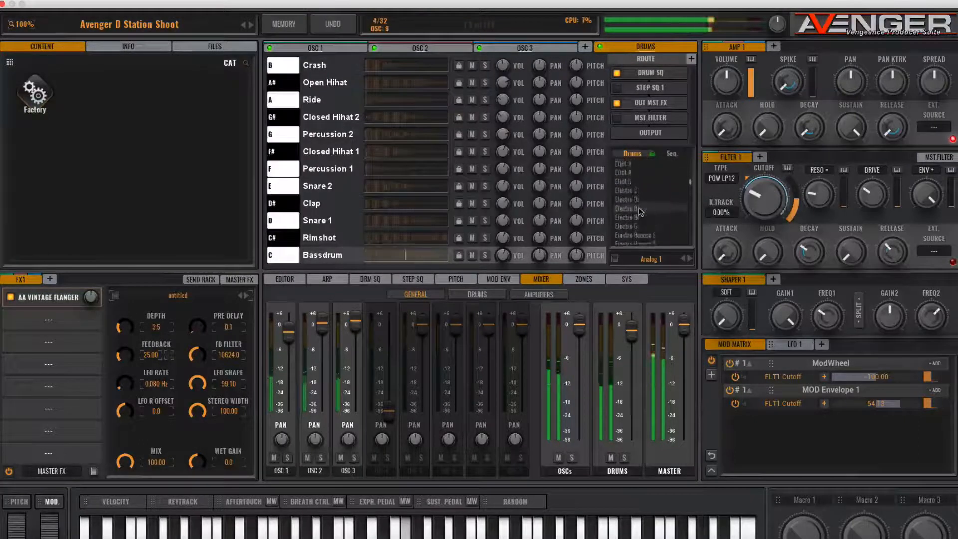
scroll(636, 200, down, 1)
click(637, 210)
scroll(636, 210, down, 2)
click(636, 210)
scroll(636, 210, down, 3)
click(636, 210)
scroll(635, 210, down, 1)
scroll(637, 213, down, 4)
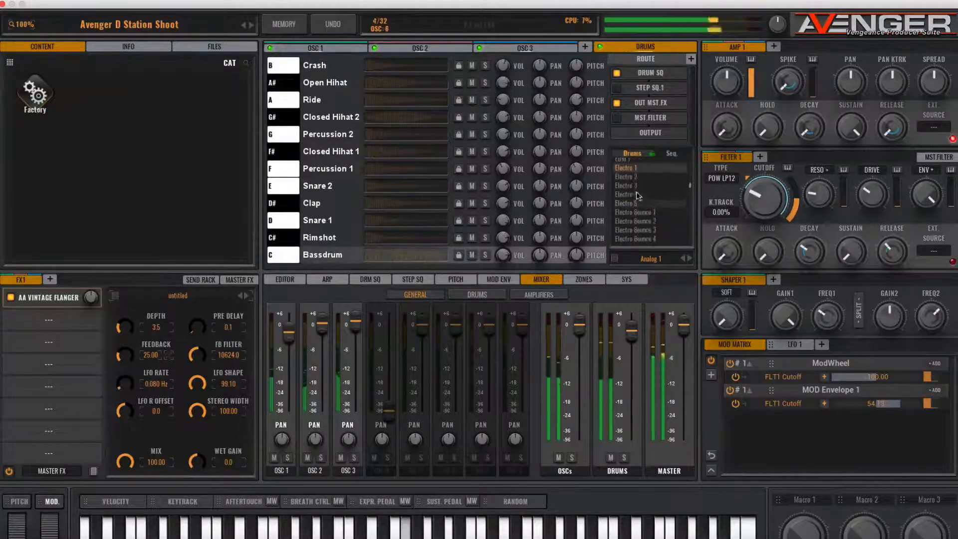
- Audition the drum kits from Electro 3 onward to Future House 2
click(636, 188)
click(637, 211)
scroll(637, 213, down, 1)
click(637, 214)
scroll(637, 214, down, 3)
click(638, 213)
scroll(639, 217, down, 1)
scroll(639, 220, down, 6)
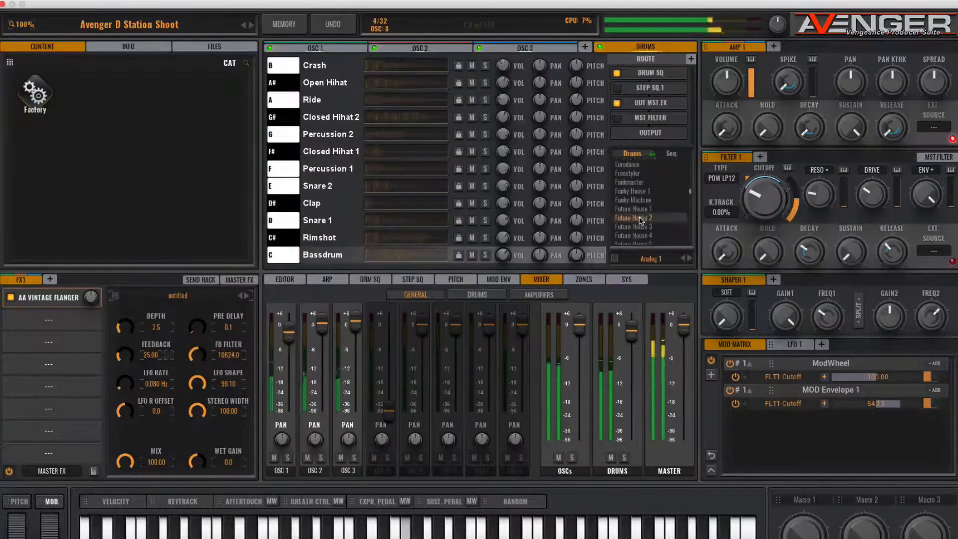
- Try the Future House 3 and Future House 5 kits, and load the Future Pop drum kit
click(638, 227)
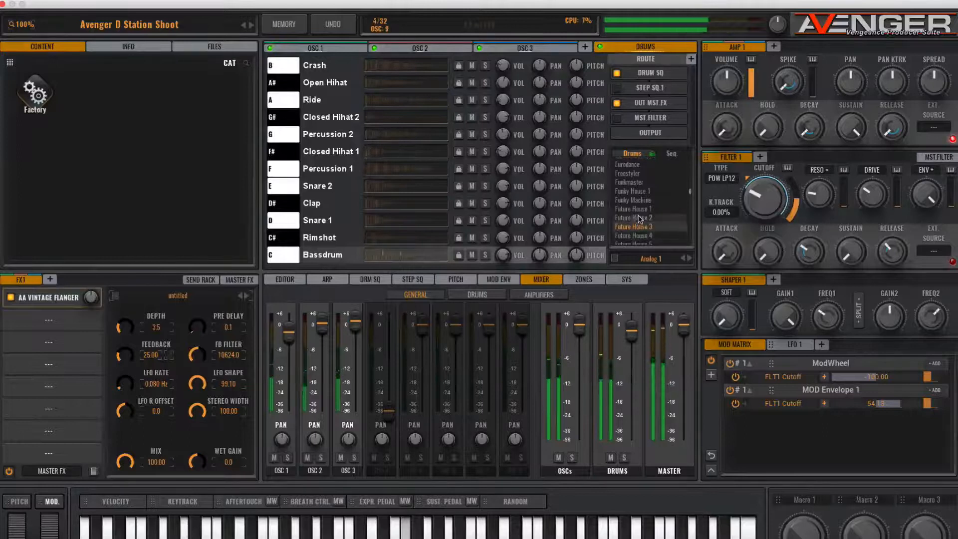
scroll(640, 218, down, 4)
click(643, 212)
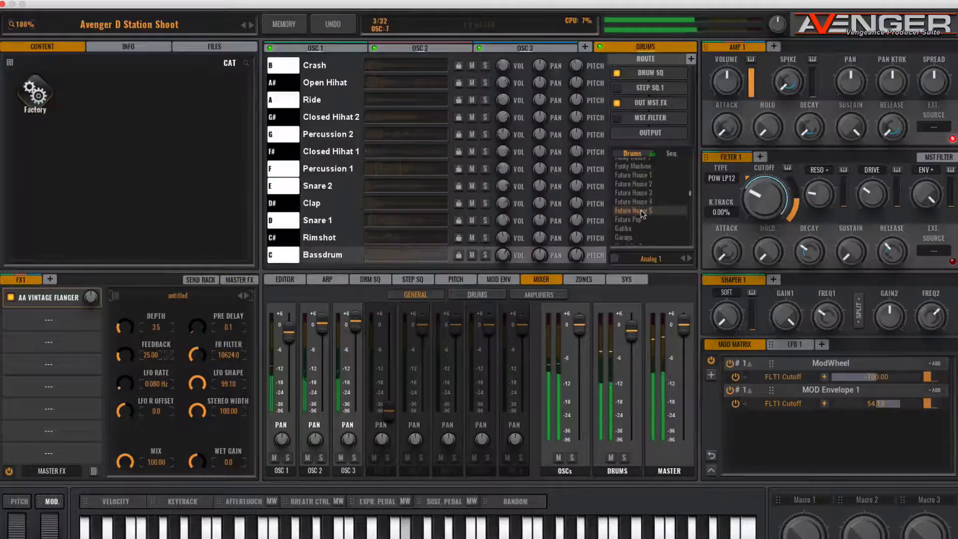
click(638, 219)
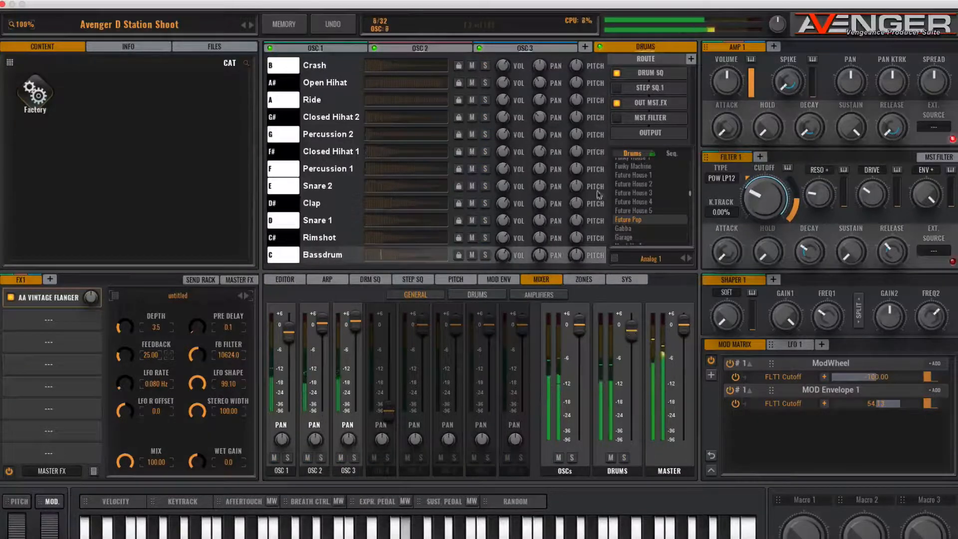
- Add Clap notes on beats 2 and 4 of the drum pattern and adjust the Clap's volume
click(364, 281)
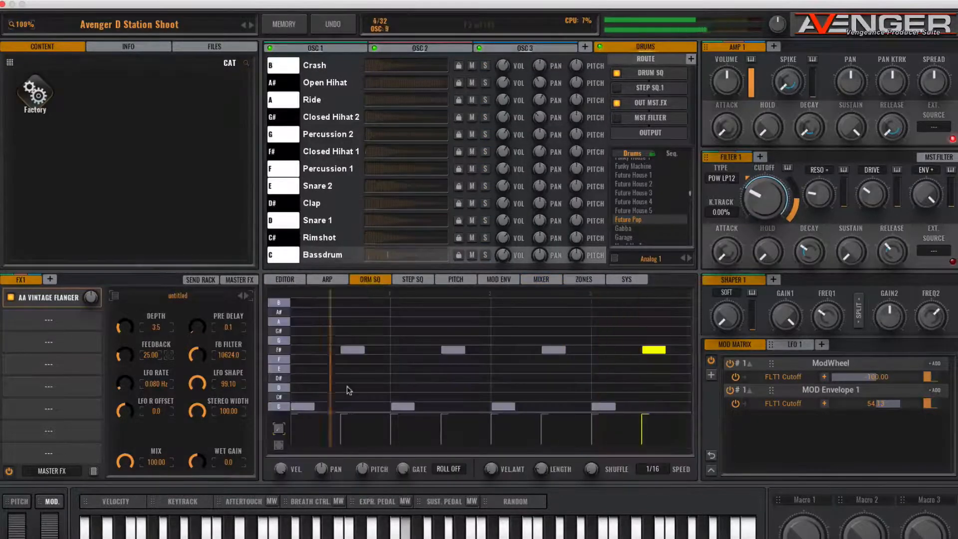
click(402, 388)
drag(402, 391, 402, 380)
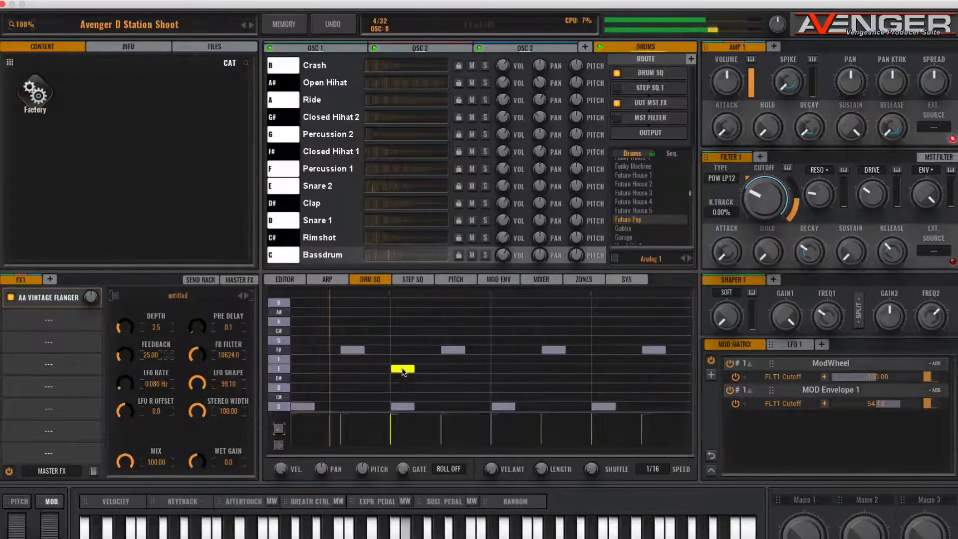
click(603, 379)
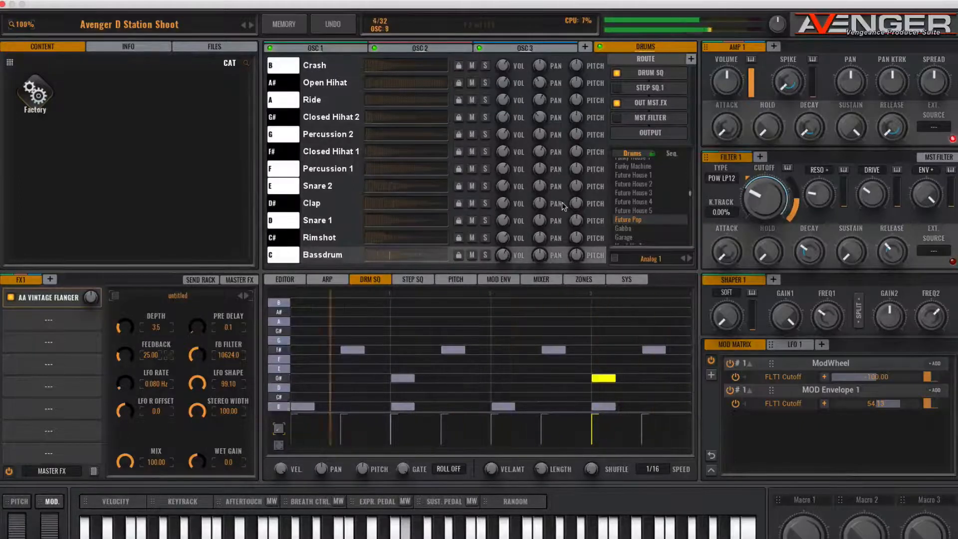
click(504, 205)
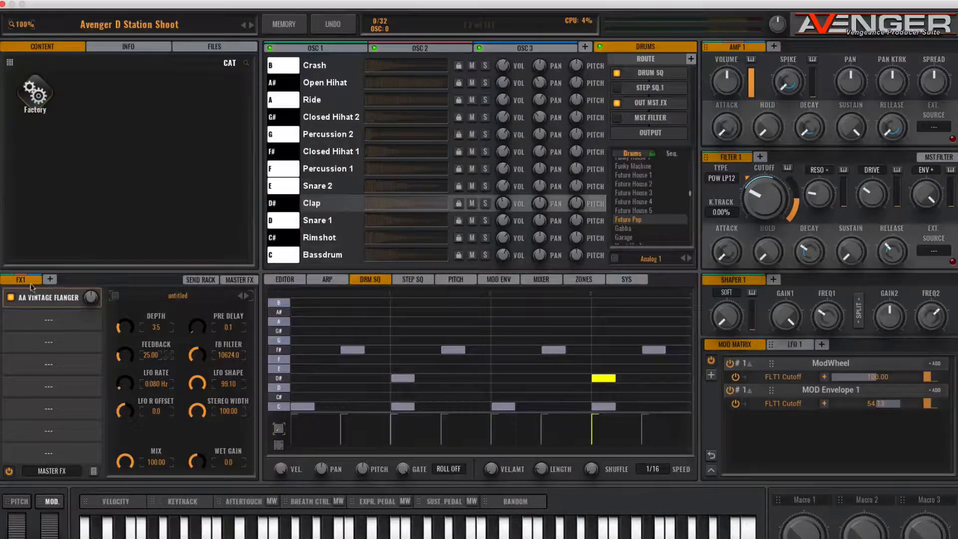
- Add a second insert effects chain with an AA-Reverb and route the drums output to FX2
click(53, 282)
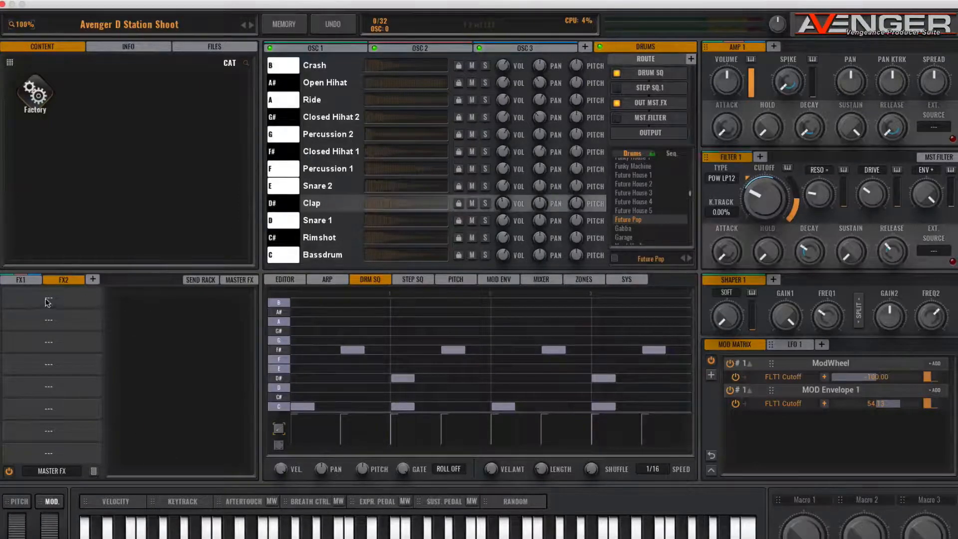
click(47, 302)
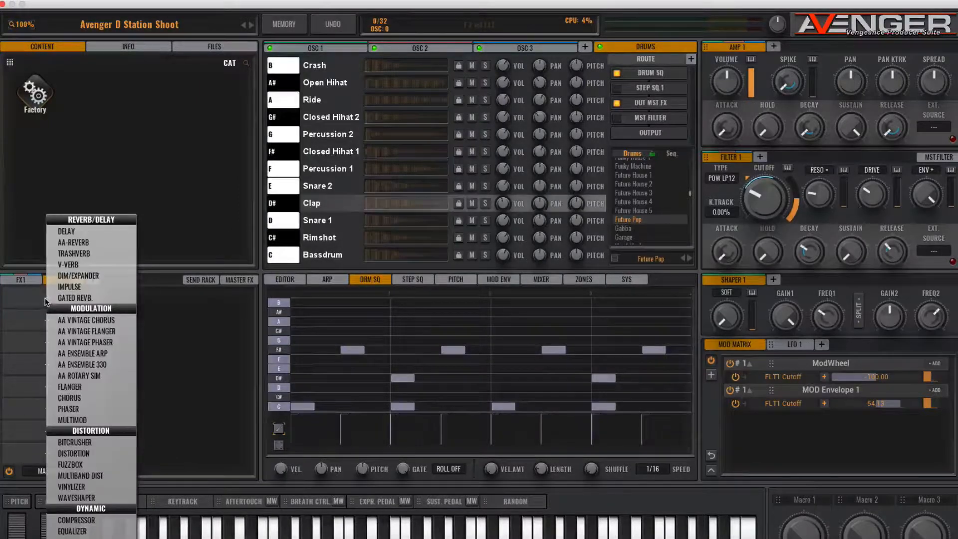
click(85, 244)
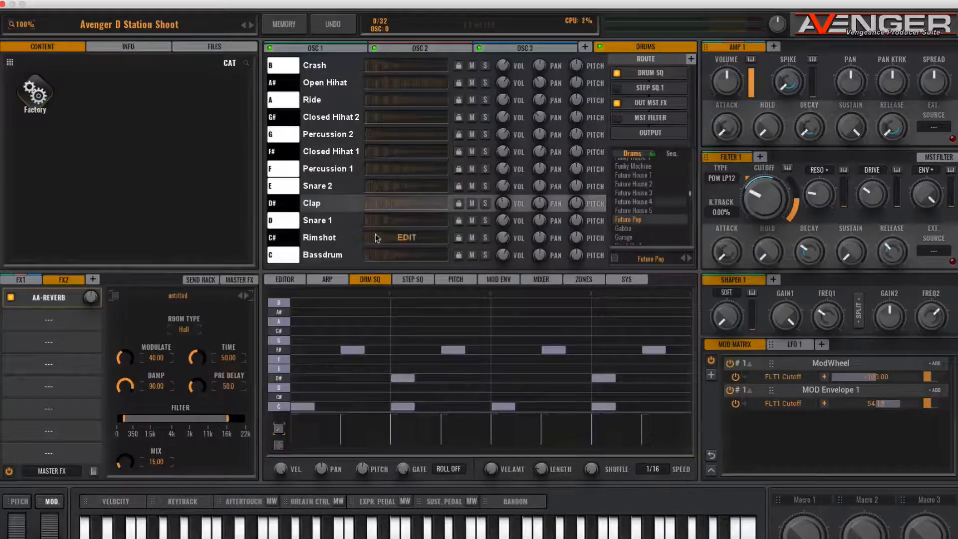
click(692, 59)
click(643, 143)
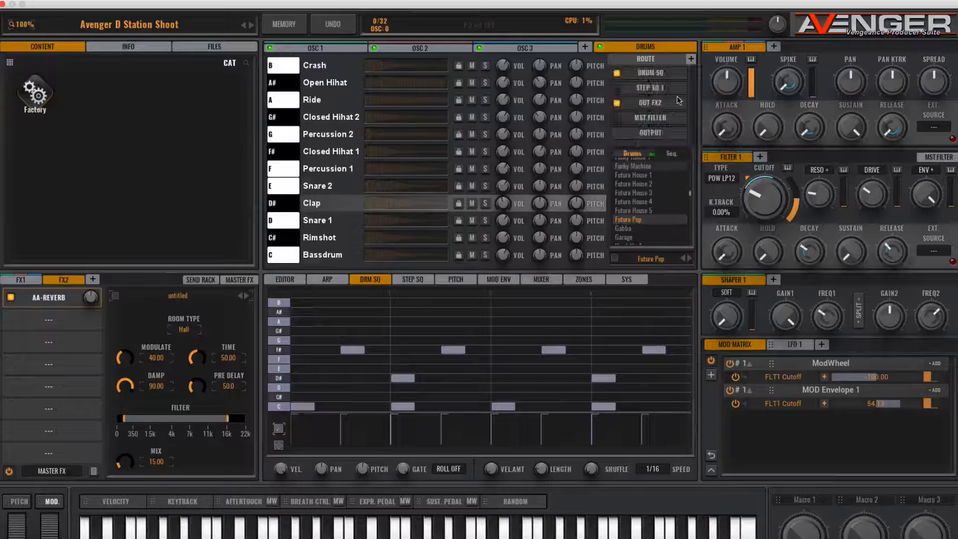
- Using the soloed Clap during playback, set the reverb time to 12.76 and narrow its filter to about 1–8 kHz, then unsolo the Clap
key(space)
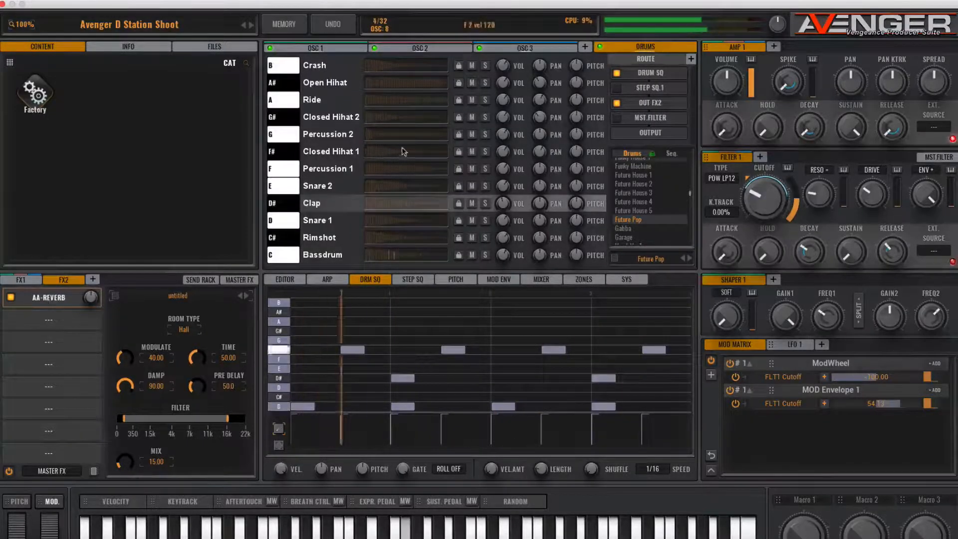
click(484, 203)
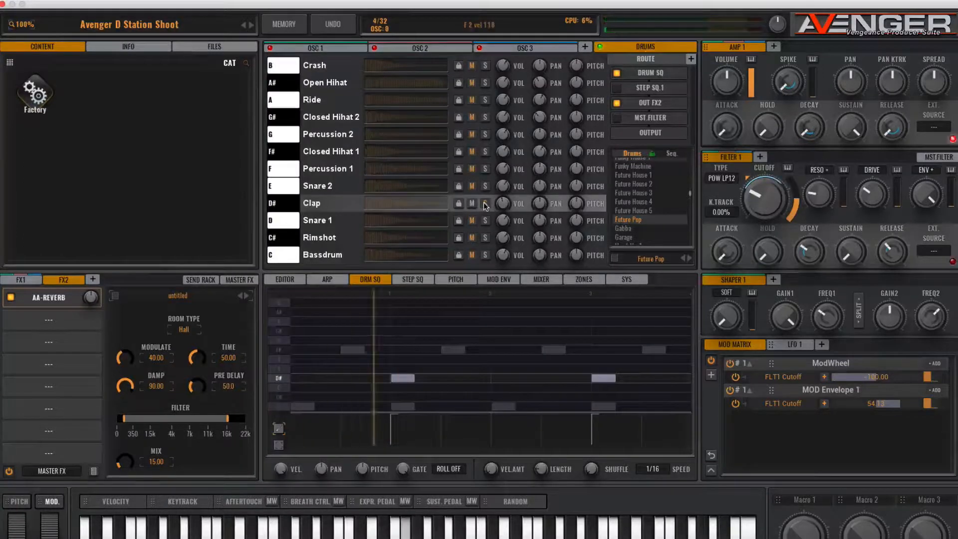
drag(197, 357, 197, 392)
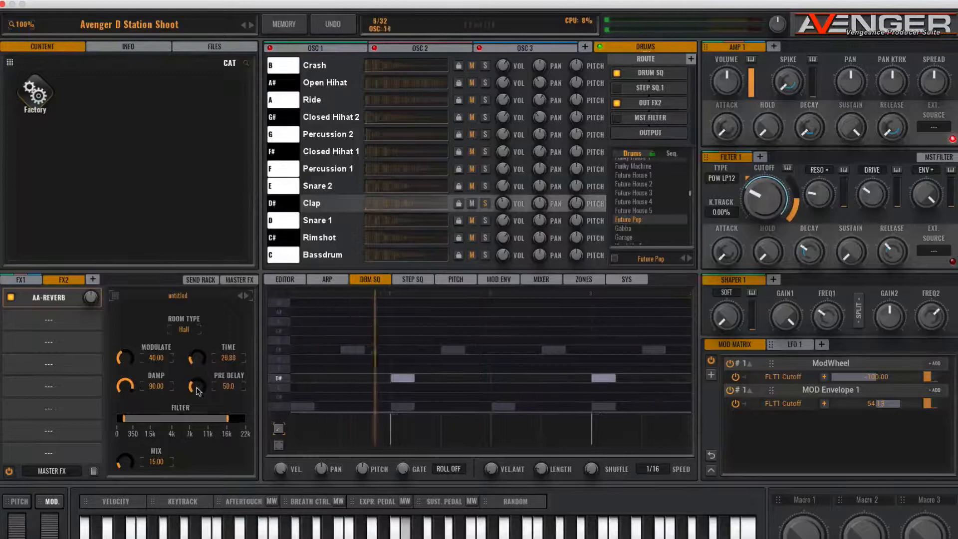
drag(125, 419, 145, 424)
drag(227, 420, 196, 421)
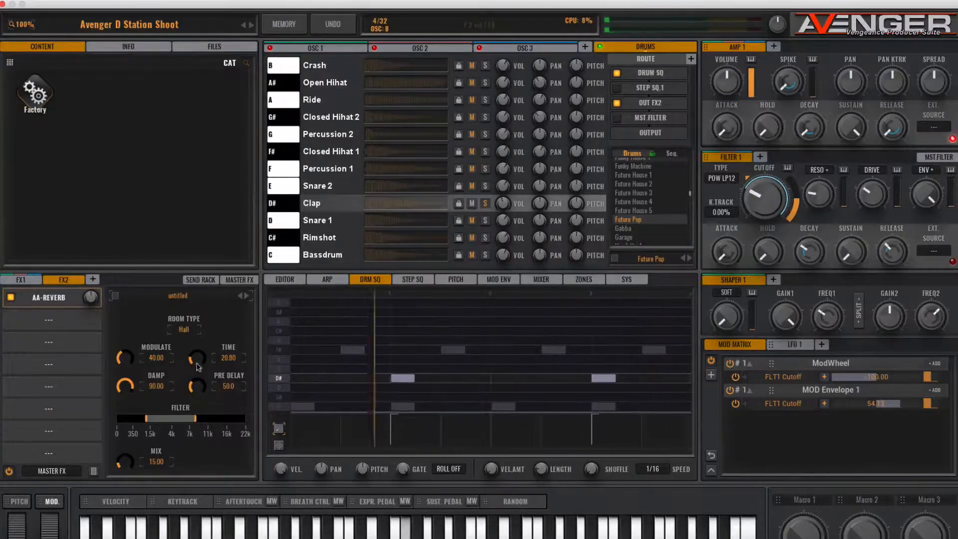
drag(201, 360, 199, 366)
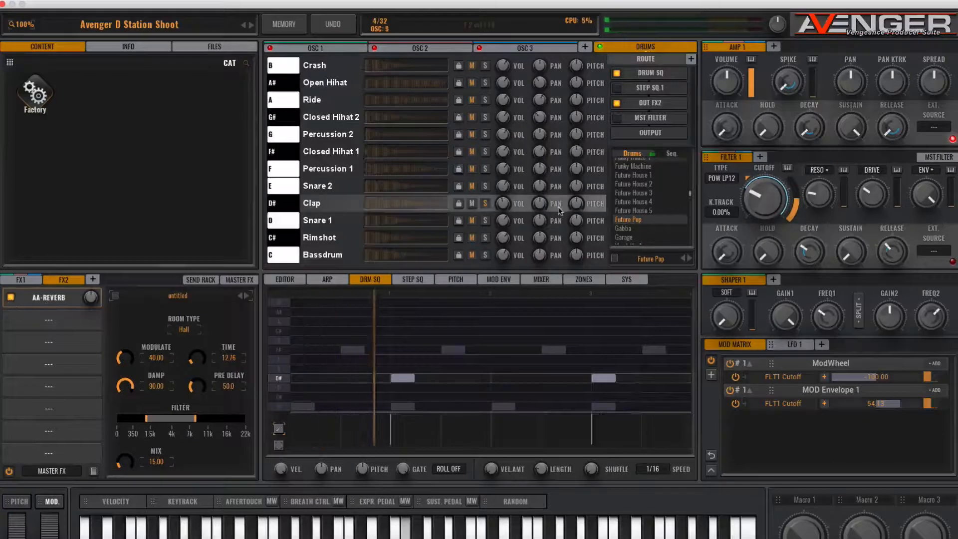
click(485, 203)
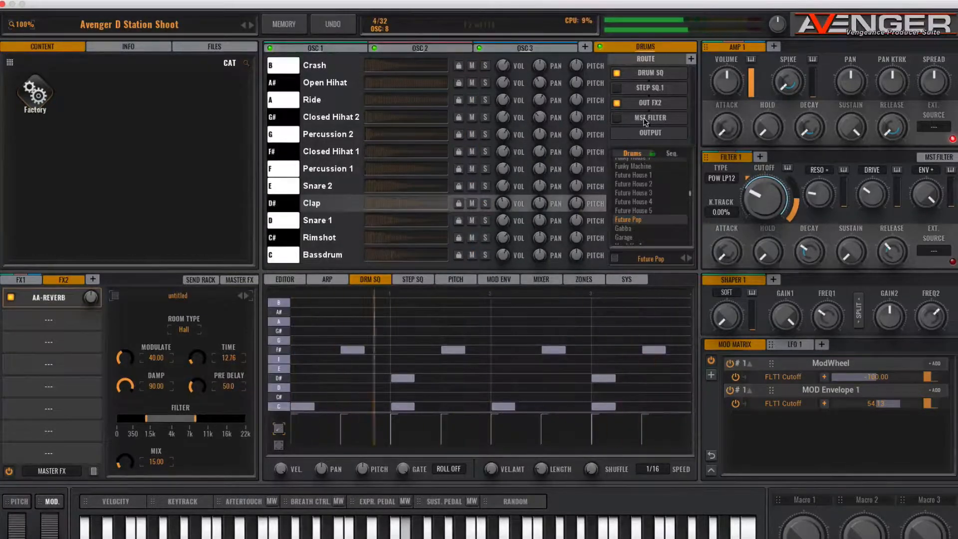
- Check the settings and routing of oscillators 3, 2 and 1, and the vintage flanger in FX1
click(539, 49)
click(430, 49)
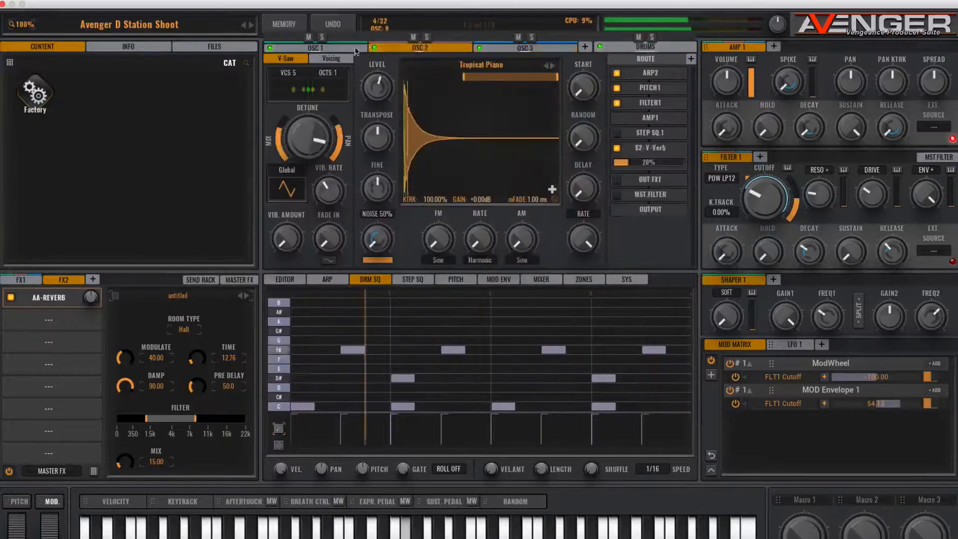
click(333, 47)
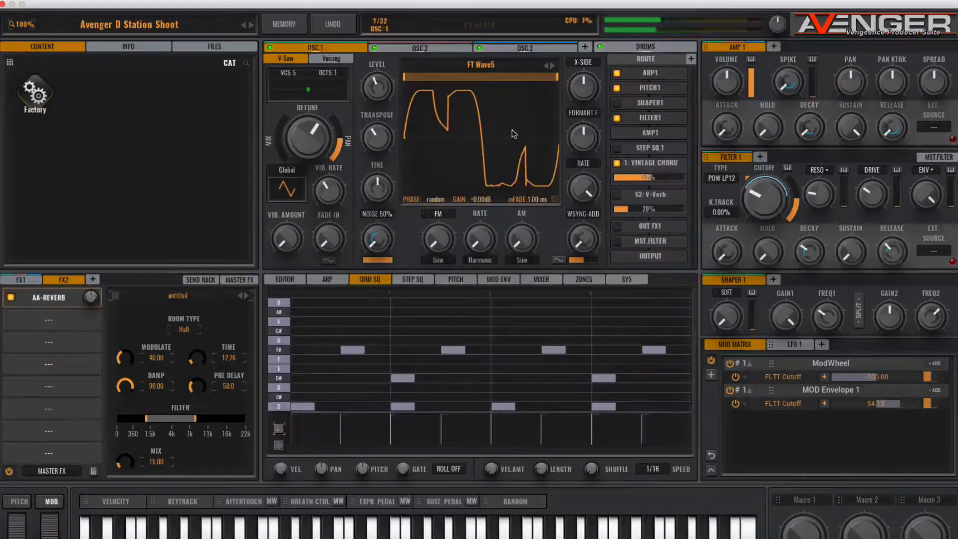
click(22, 280)
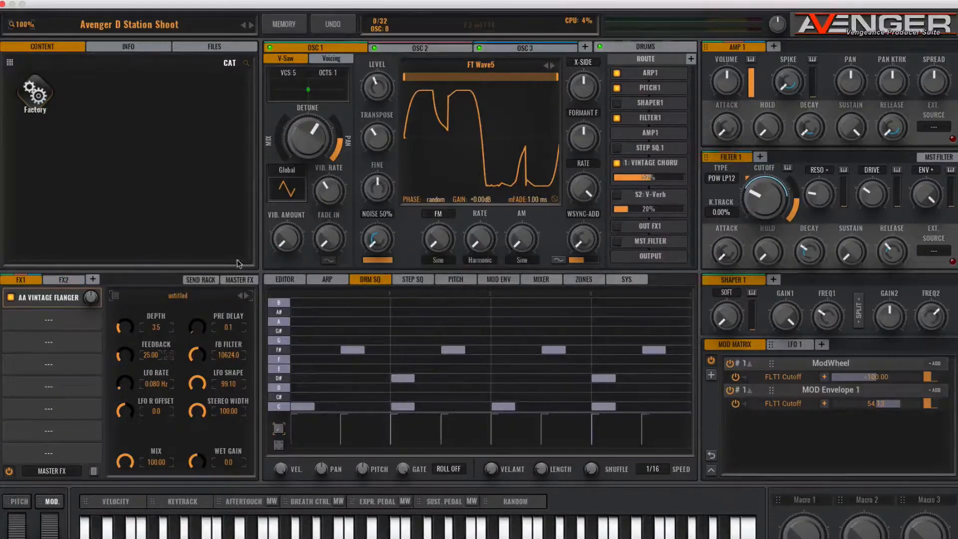
- Add a Compressor after the Equalizer in the master effects, with the threshold at about -12 dB and the attack at 11.5
click(242, 281)
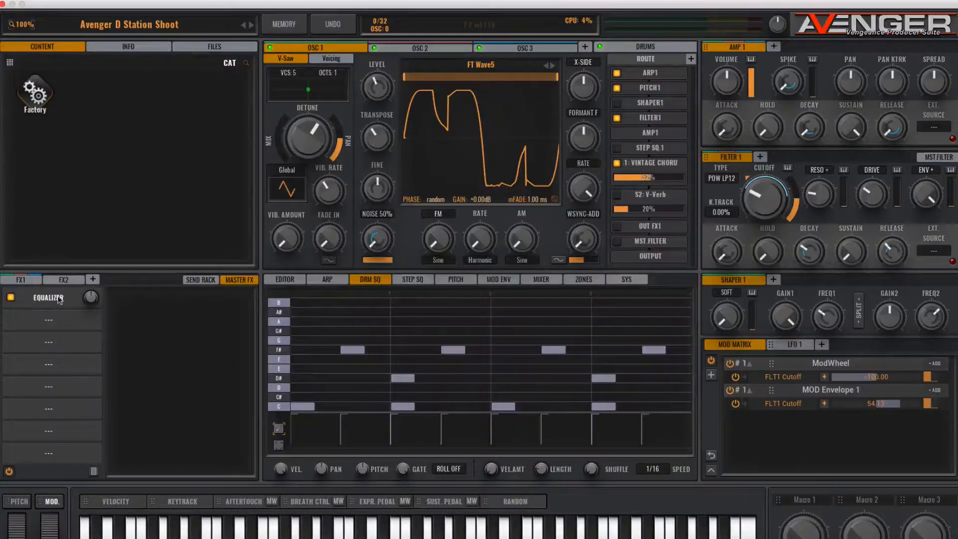
click(59, 300)
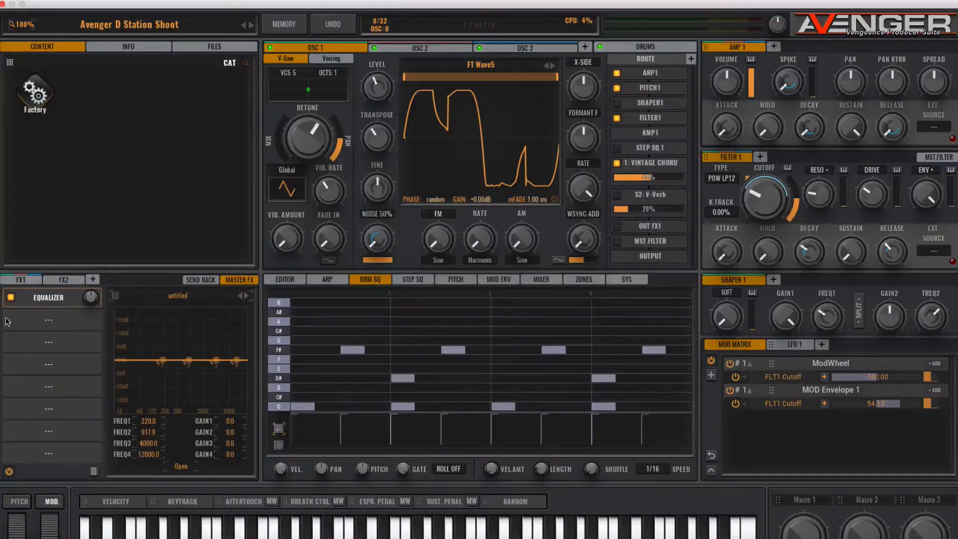
click(45, 321)
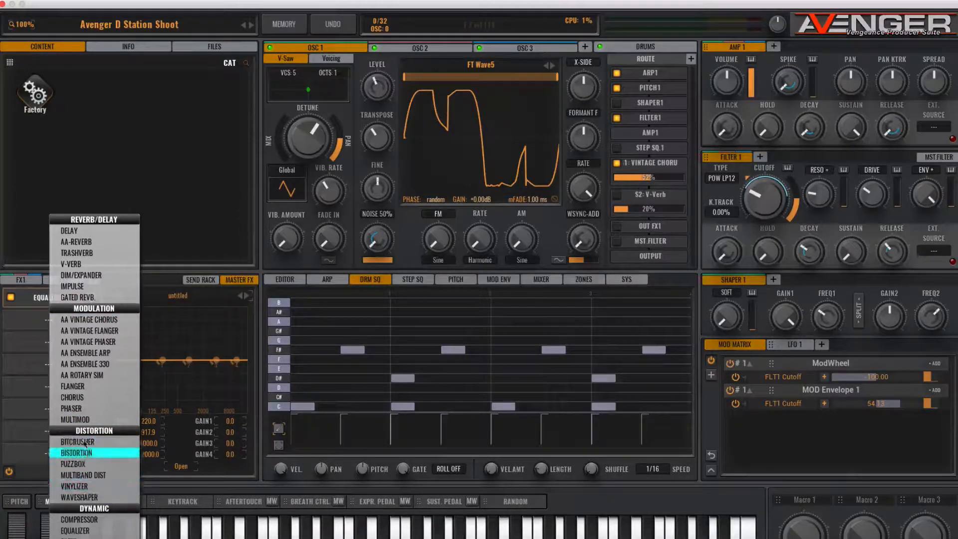
click(79, 520)
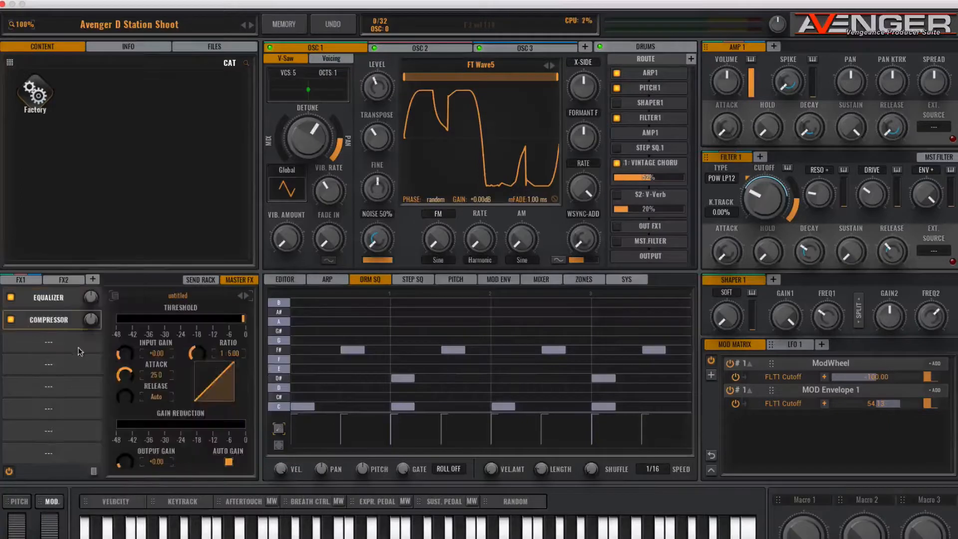
drag(243, 318, 213, 321)
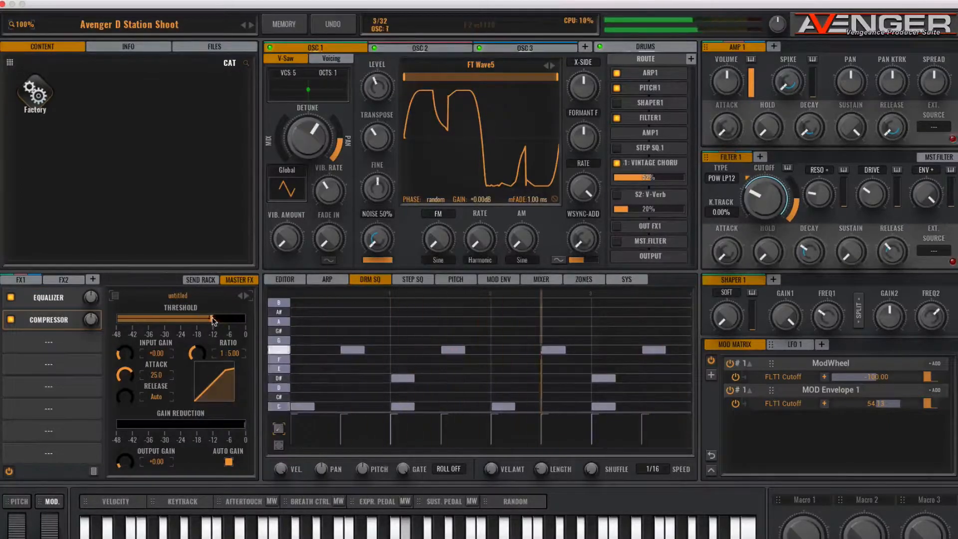
drag(213, 318, 210, 319)
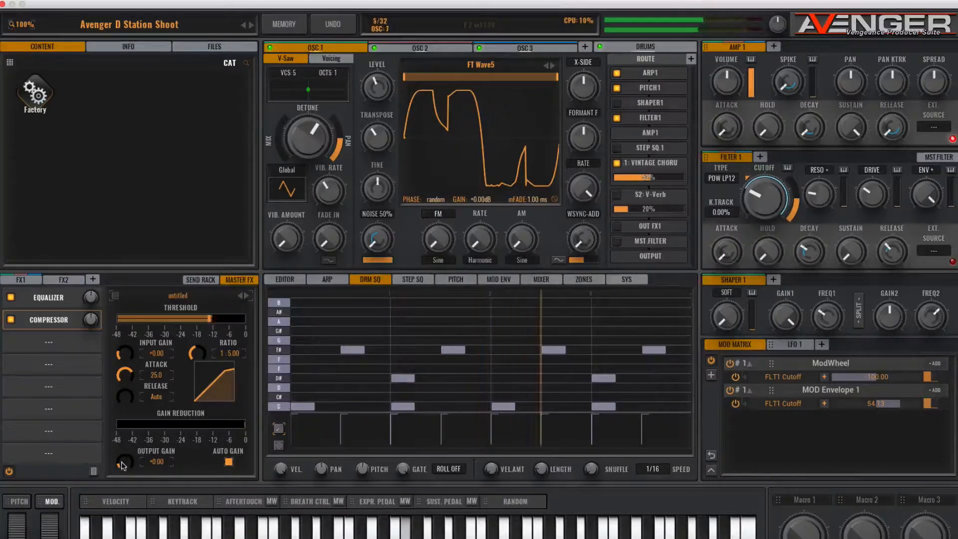
mouse_move(136, 375)
mouse_down()
mouse_move(133, 407)
mouse_move(122, 371)
mouse_up()
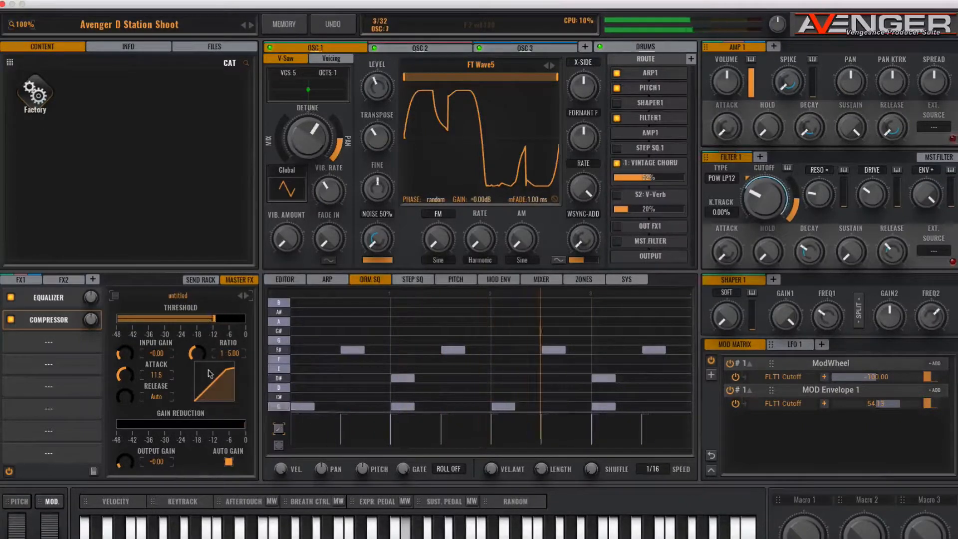
- Add a Limiter after the Compressor in the master effects and raise its input gain to +4.76
click(42, 342)
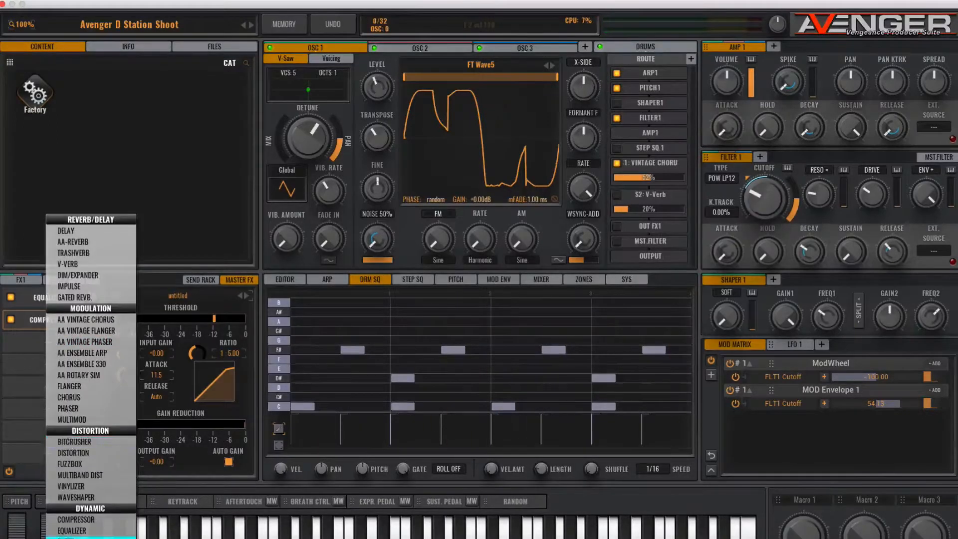
click(90, 538)
drag(128, 352, 121, 329)
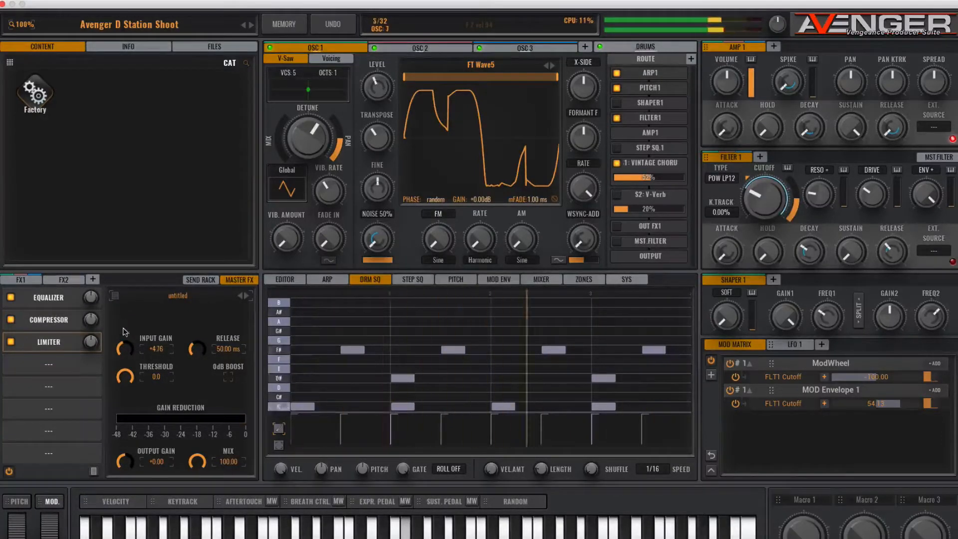